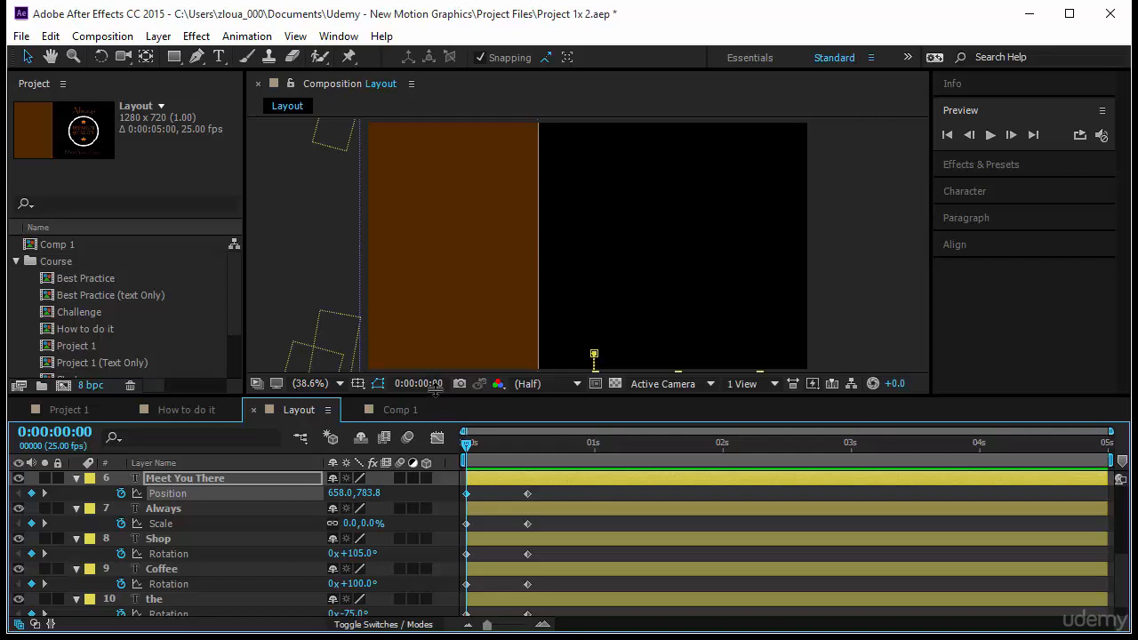
Enlarge the timeline area, collapse the revealed properties of all layers in the Layout composition, and deselect the layers.
left_click_drag(438, 398, 431, 331)
left_click(237, 425)
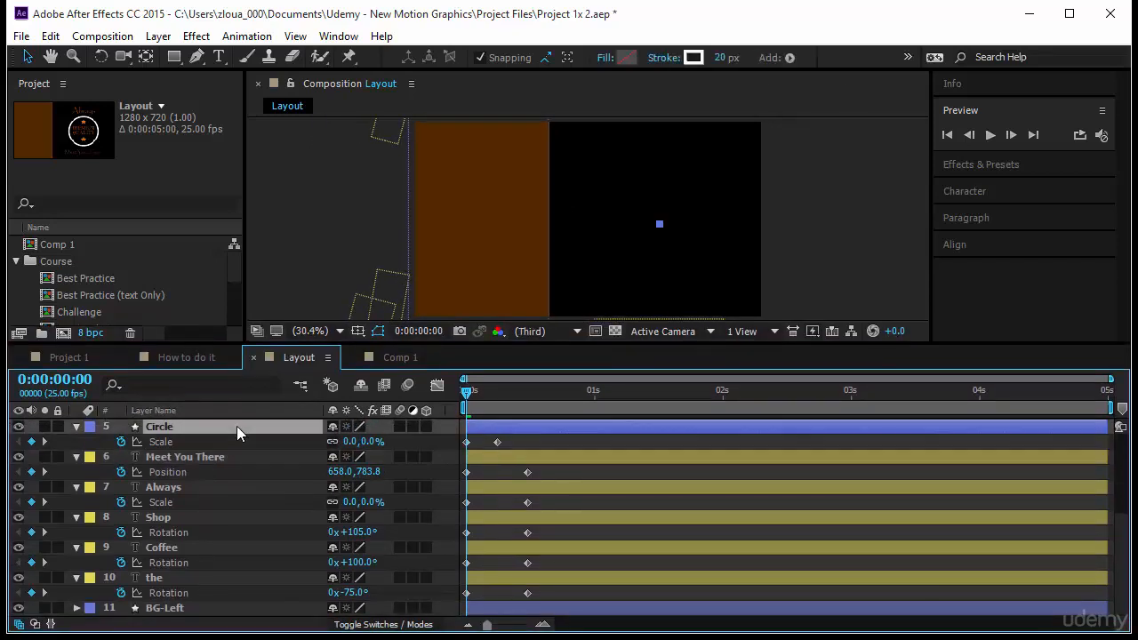
key("ctrl+a")
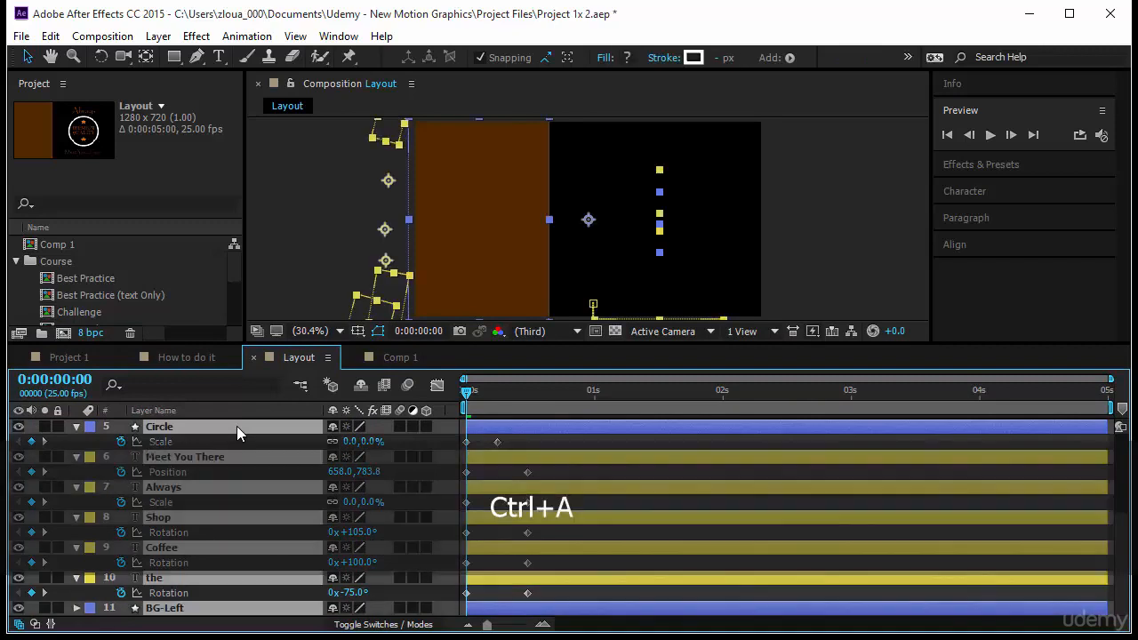
left_click(76, 427)
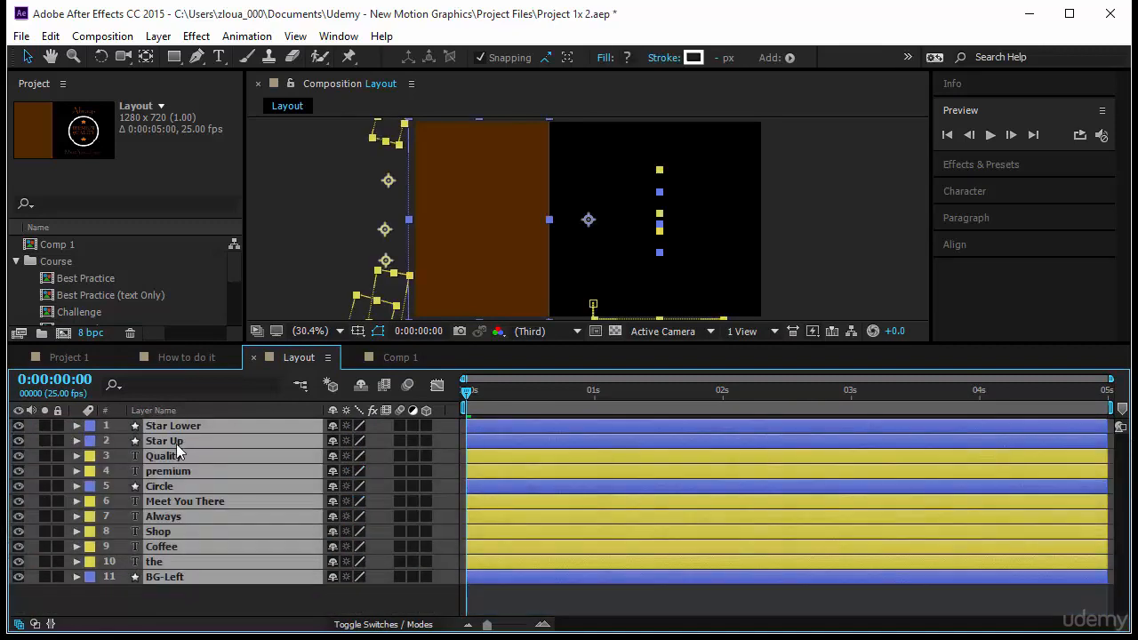
left_click(174, 591)
Scrub through the opening frames to examine how the "the", "Coffee" and "Shop" text layers rotate into place.
left_click_drag(465, 394, 571, 408)
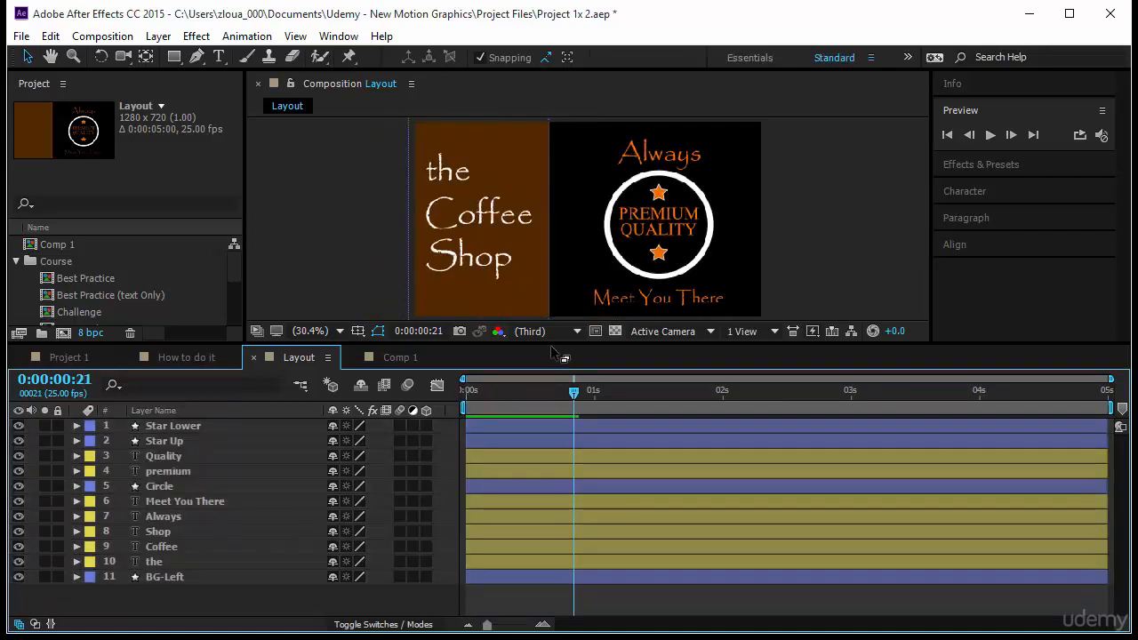
left_click_drag(553, 349, 558, 364)
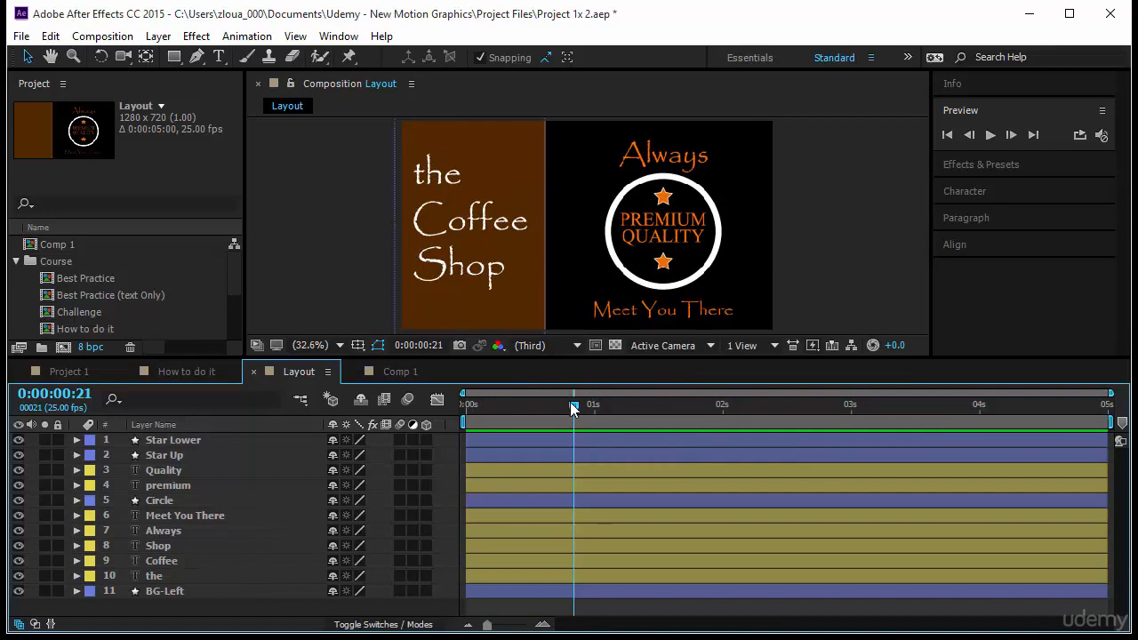
left_click_drag(570, 402, 546, 418)
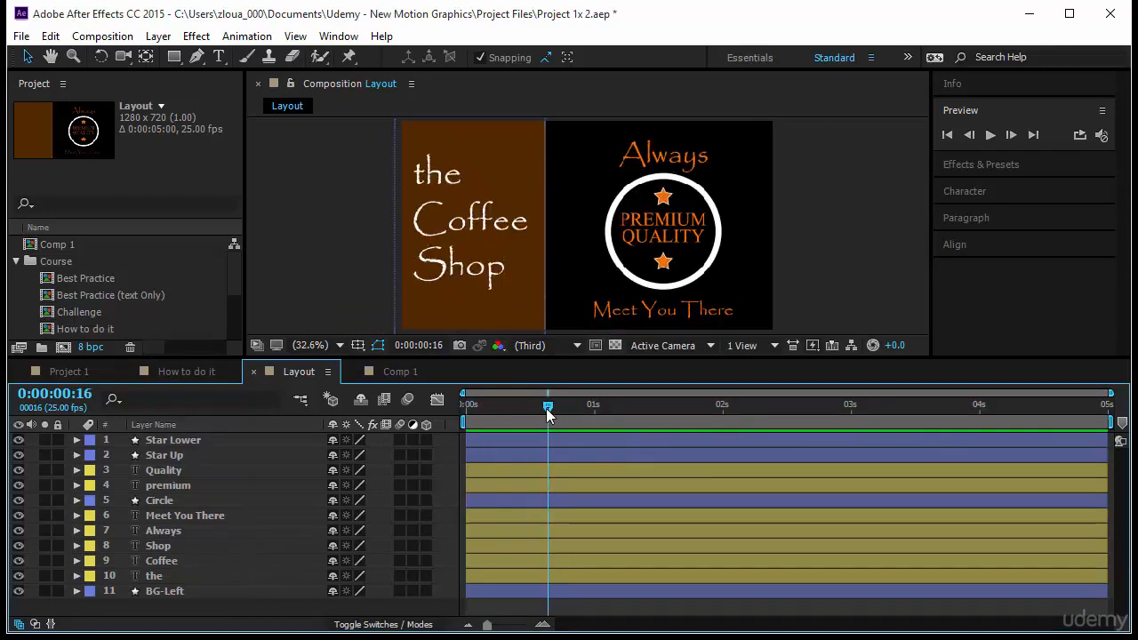
left_click(190, 548)
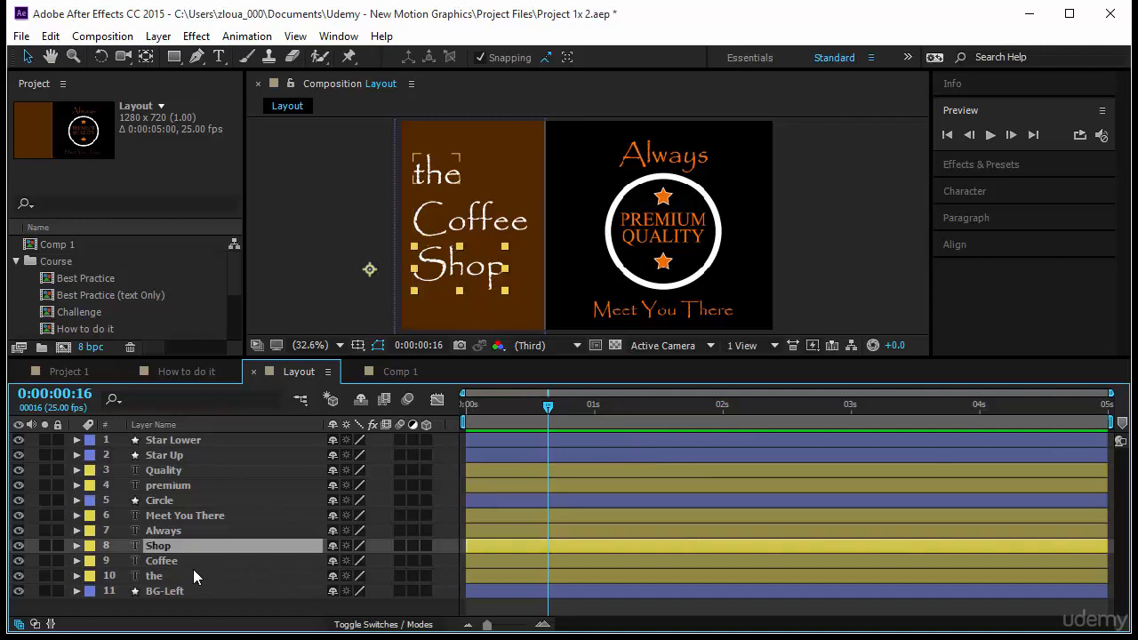
left_click(193, 573)
left_click(196, 546, "shift")
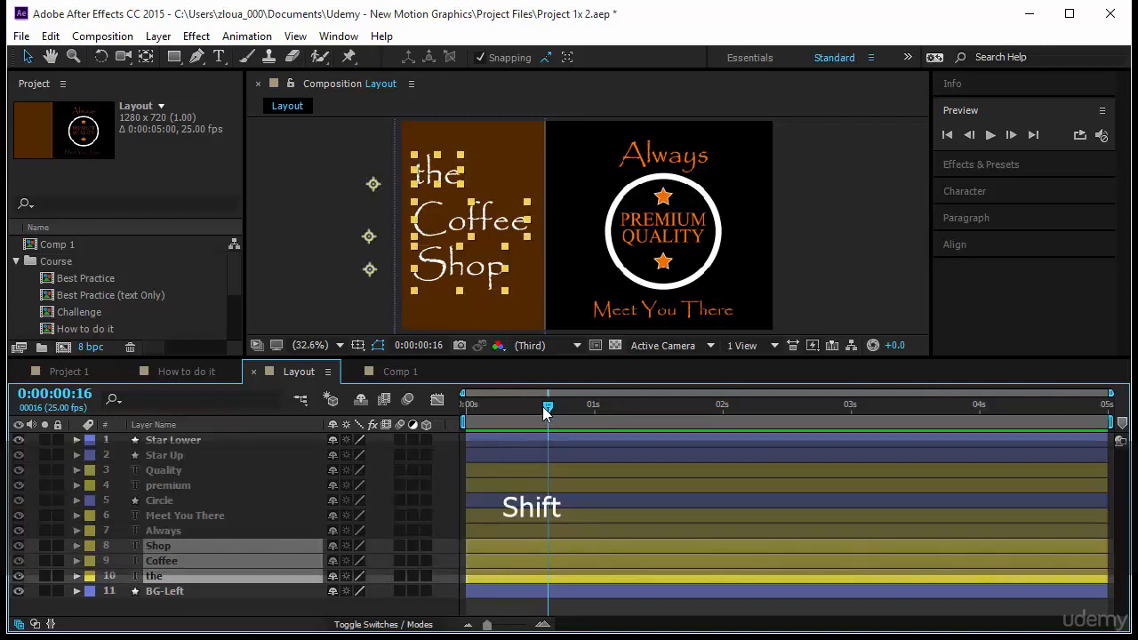
left_click_drag(545, 407, 498, 440)
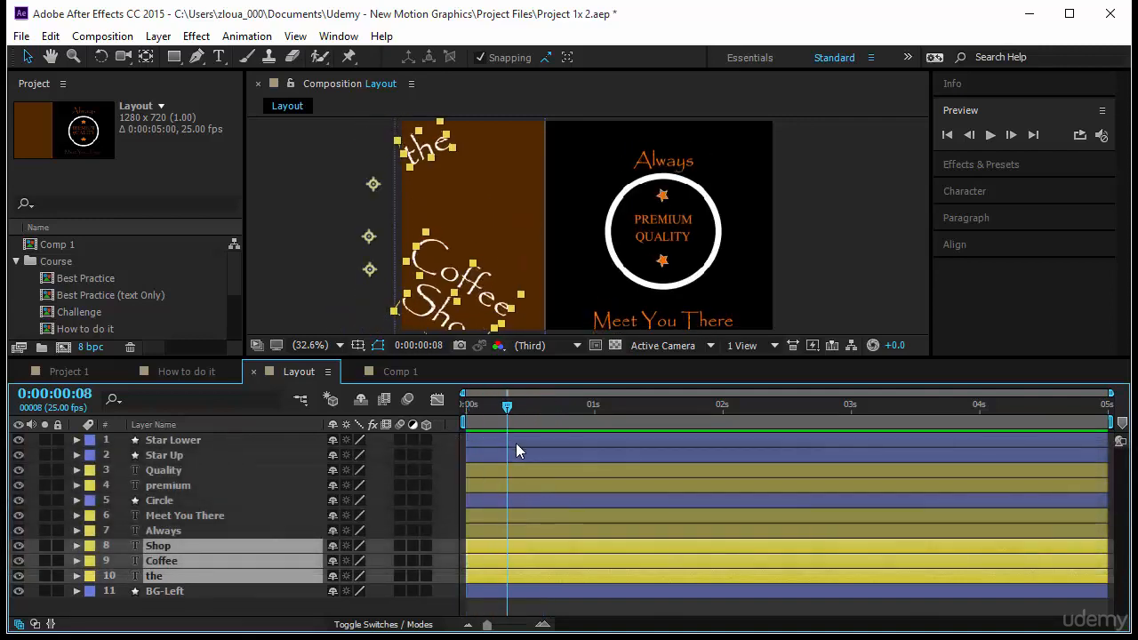
left_click(316, 268)
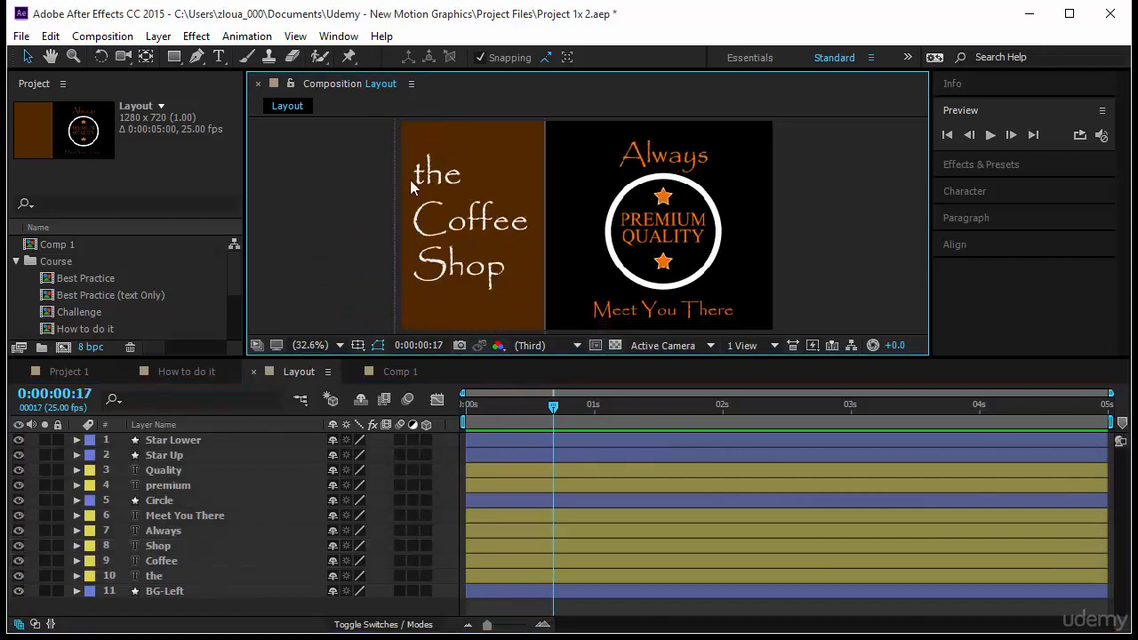
Stagger the title text by starting the Coffee layer a few frames after "the" and the Shop layer slightly after Coffee.
left_click(429, 174)
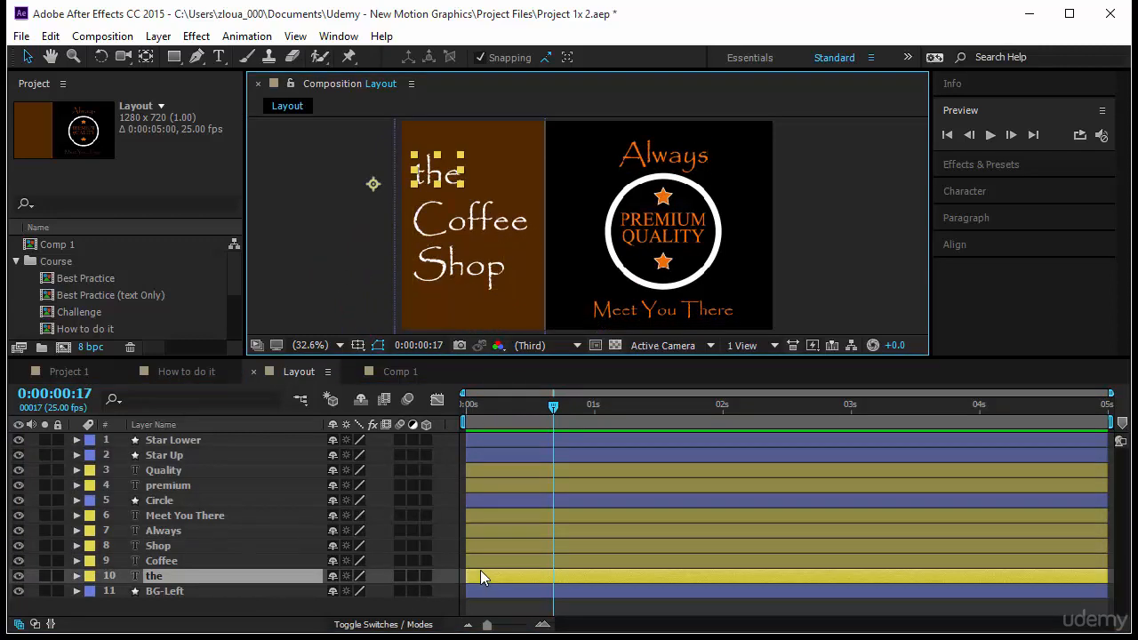
mouse_move(483, 560)
left_mouse_down()
mouse_move(499, 544)
mouse_move(493, 561)
mouse_move(594, 563)
mouse_move(499, 573)
left_mouse_up()
left_click(501, 546)
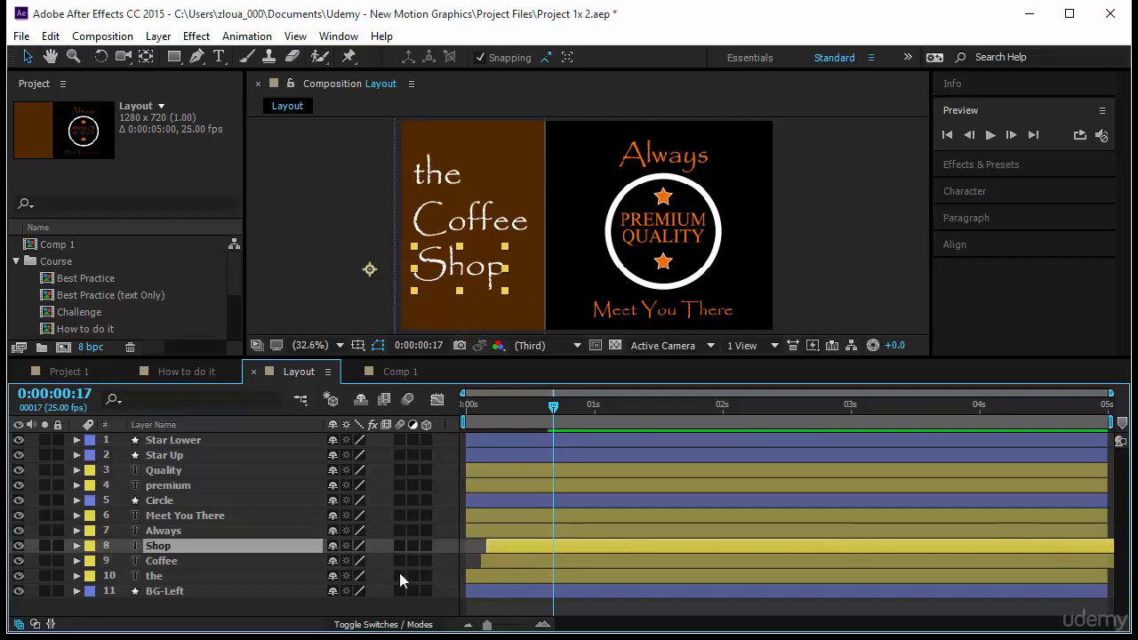
Reveal the Rotation keyframes of the "the", Coffee and Shop layers and delay the Shop layer to start at frame 7.
left_click(205, 574, "shift")
key("u")
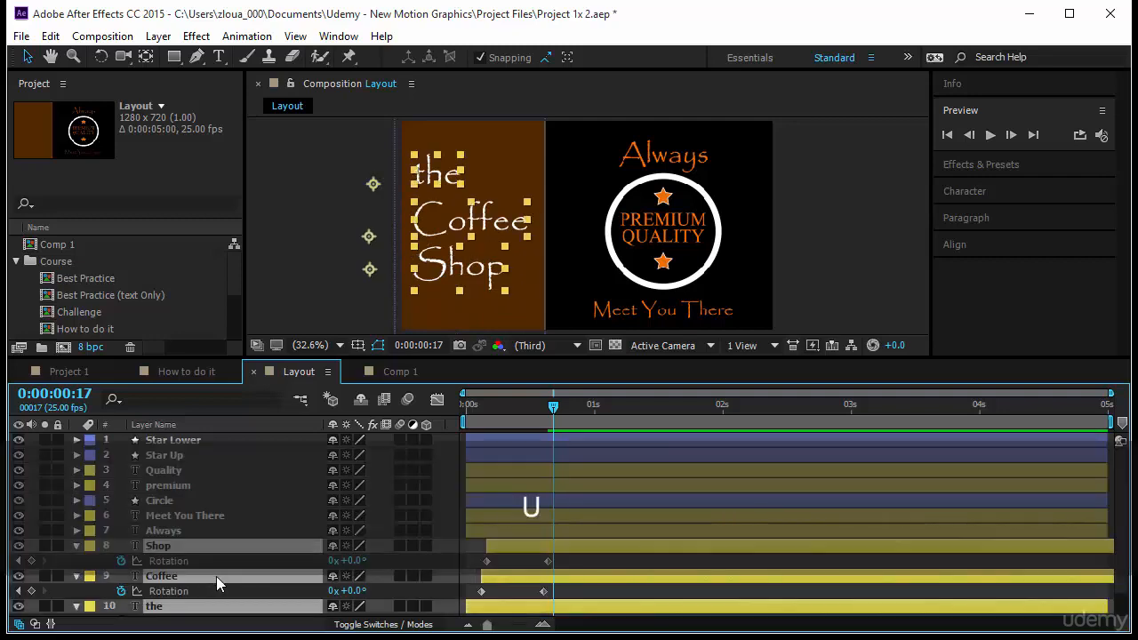
scroll(500, 583, "down", 1)
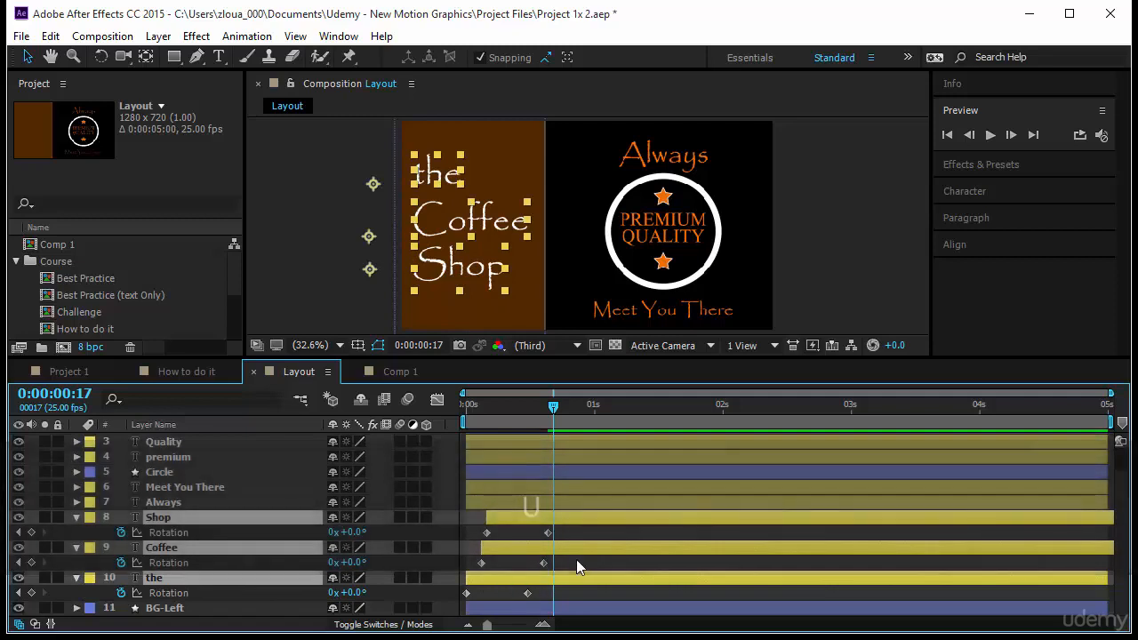
left_click_drag(551, 408, 510, 447)
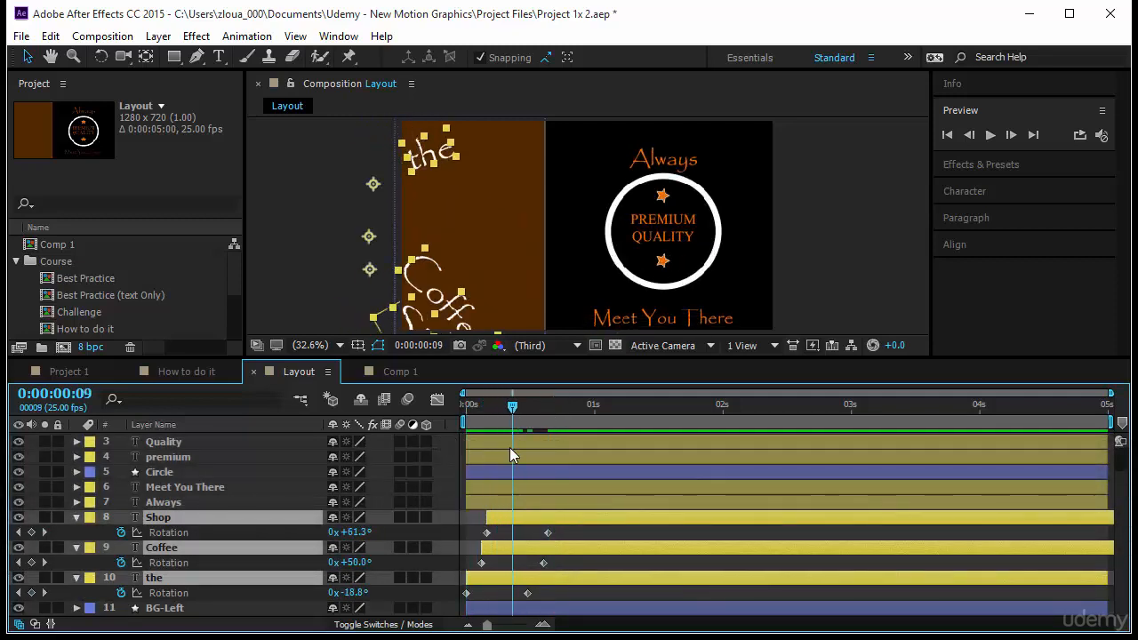
left_click(494, 527)
left_click(494, 523)
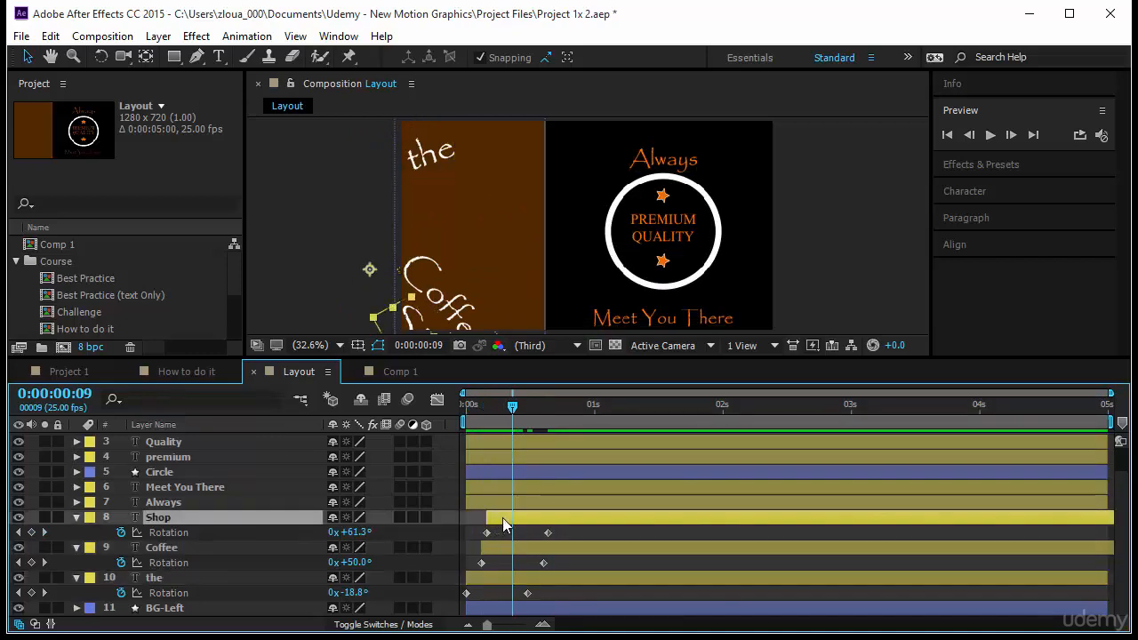
left_click_drag(504, 525, 518, 525)
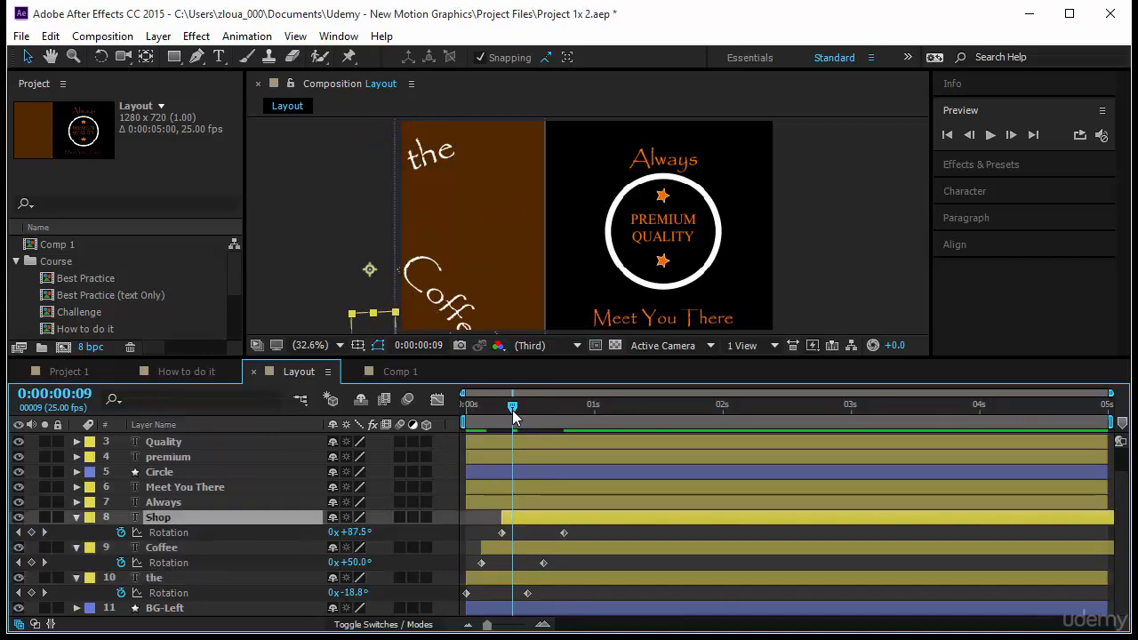
Play and scrub the composition from the first frame to check the staggered timing of the three title words.
left_click_drag(513, 412, 436, 427)
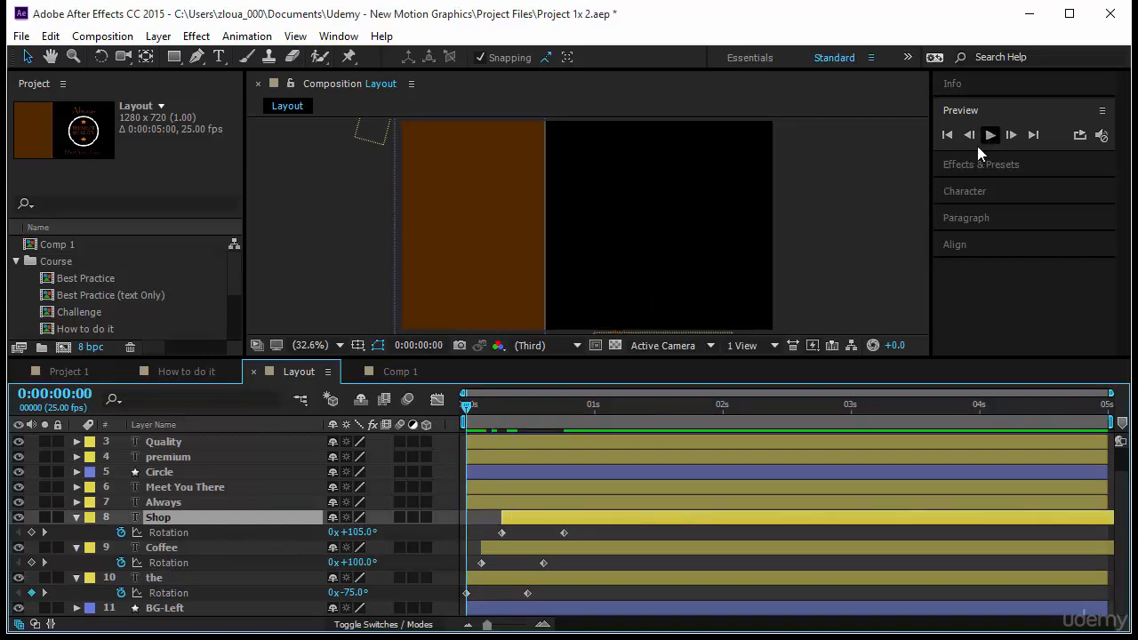
left_click(989, 134)
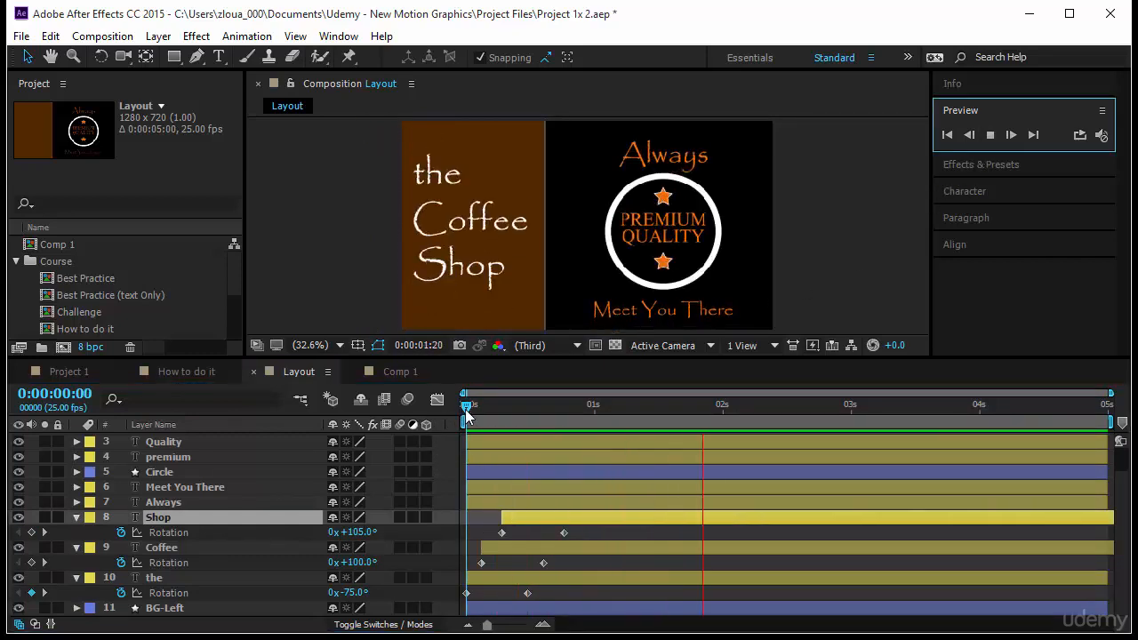
left_click_drag(466, 416, 590, 430)
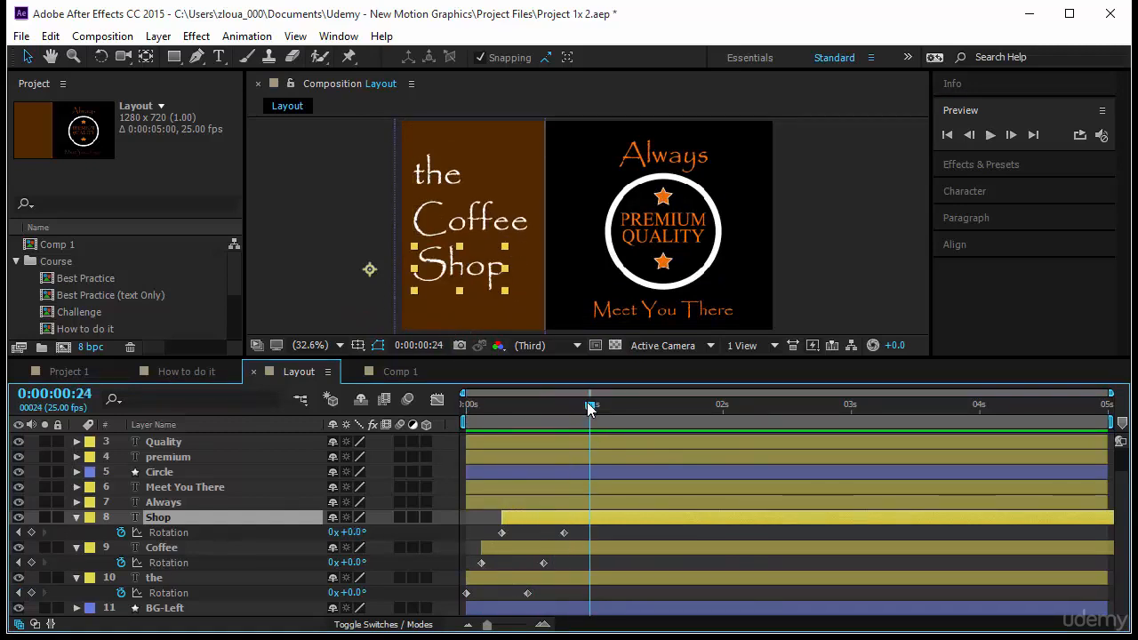
left_click_drag(590, 408, 447, 432)
key("space")
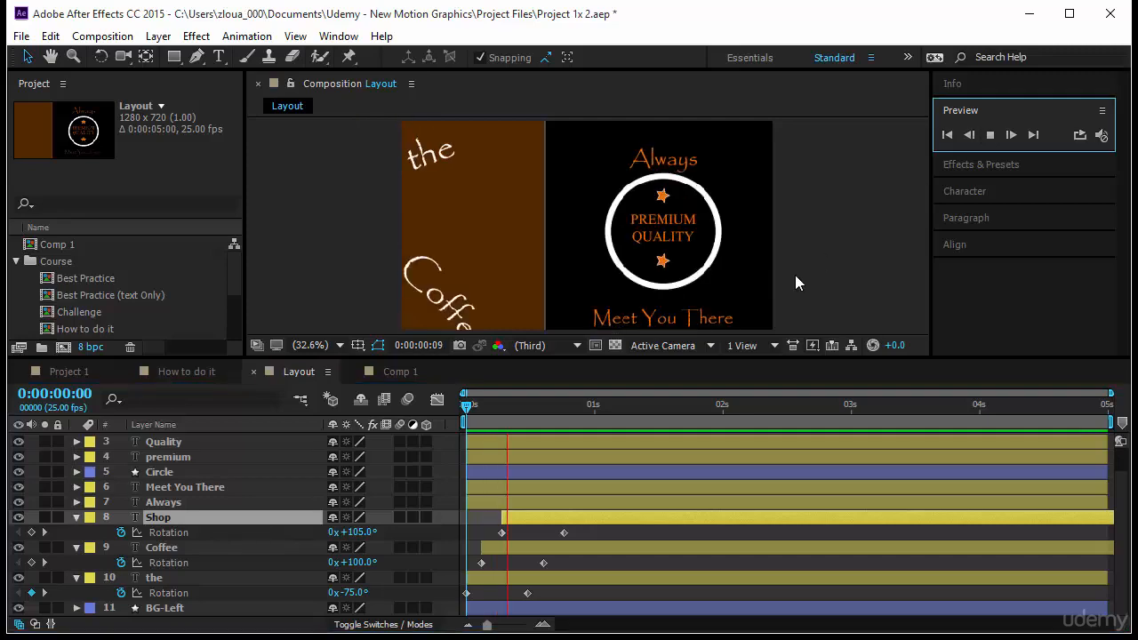
left_click(583, 531)
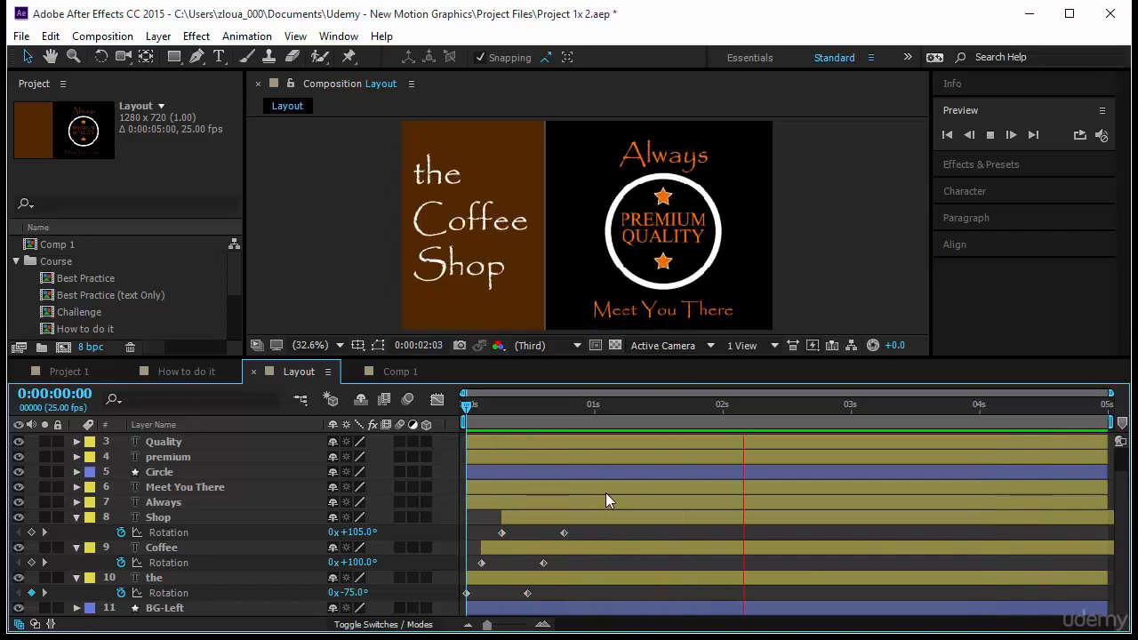
left_click(507, 521)
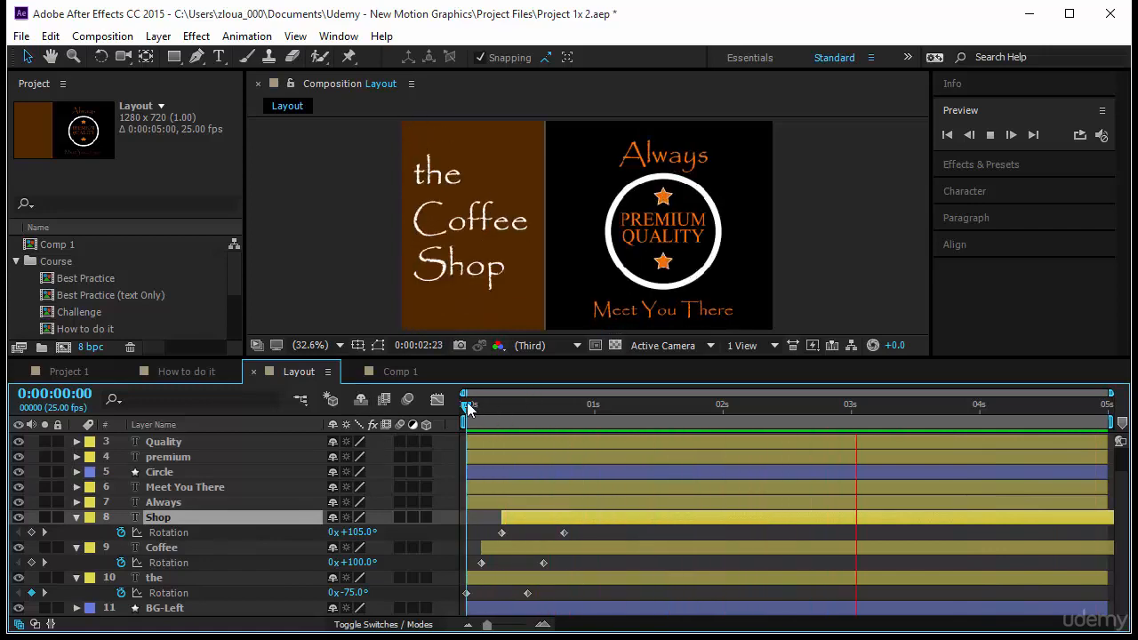
left_click_drag(467, 404, 505, 411)
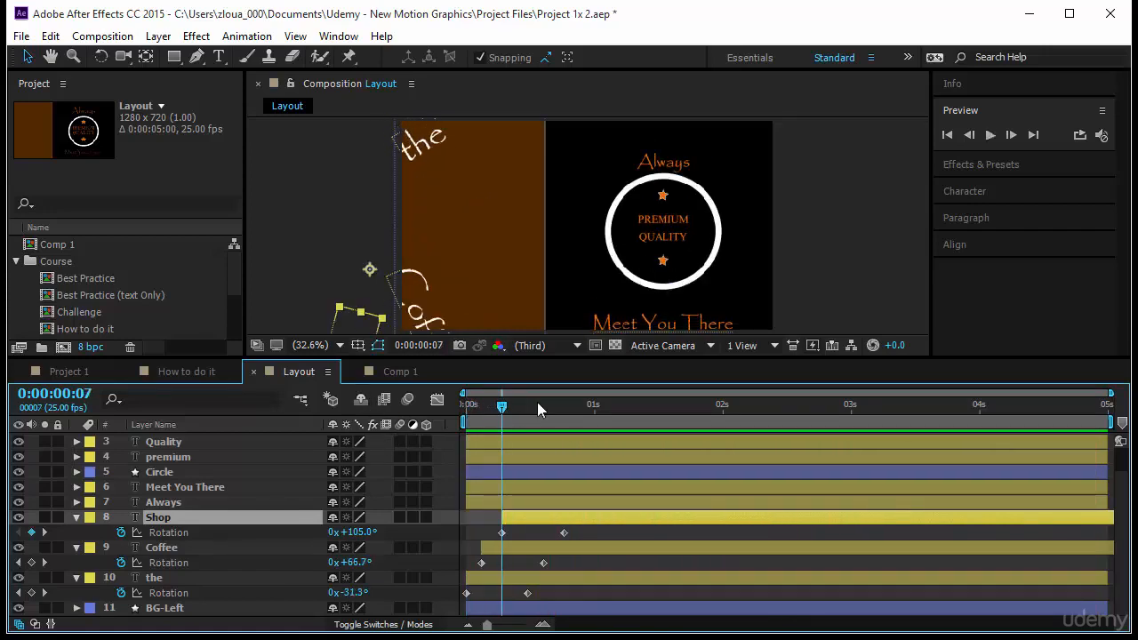
Delay the Always layer to start at about frame 12 and shorten its Scale animation to end at about frame 21.
left_click(668, 166)
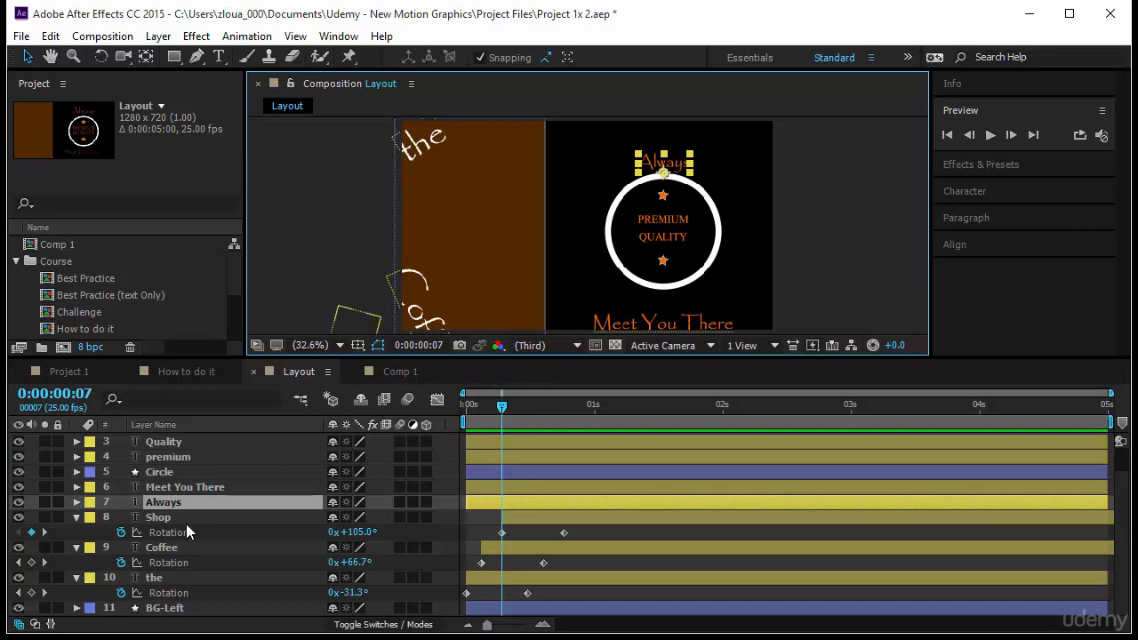
scroll(186, 524, "up", 2)
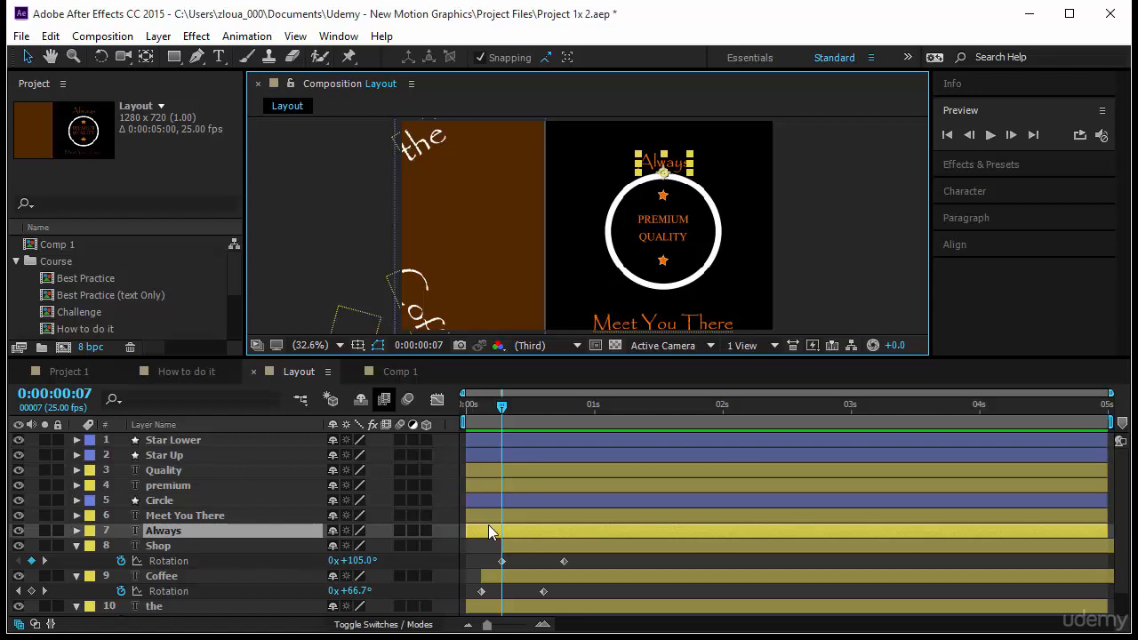
left_click_drag(488, 530, 538, 530)
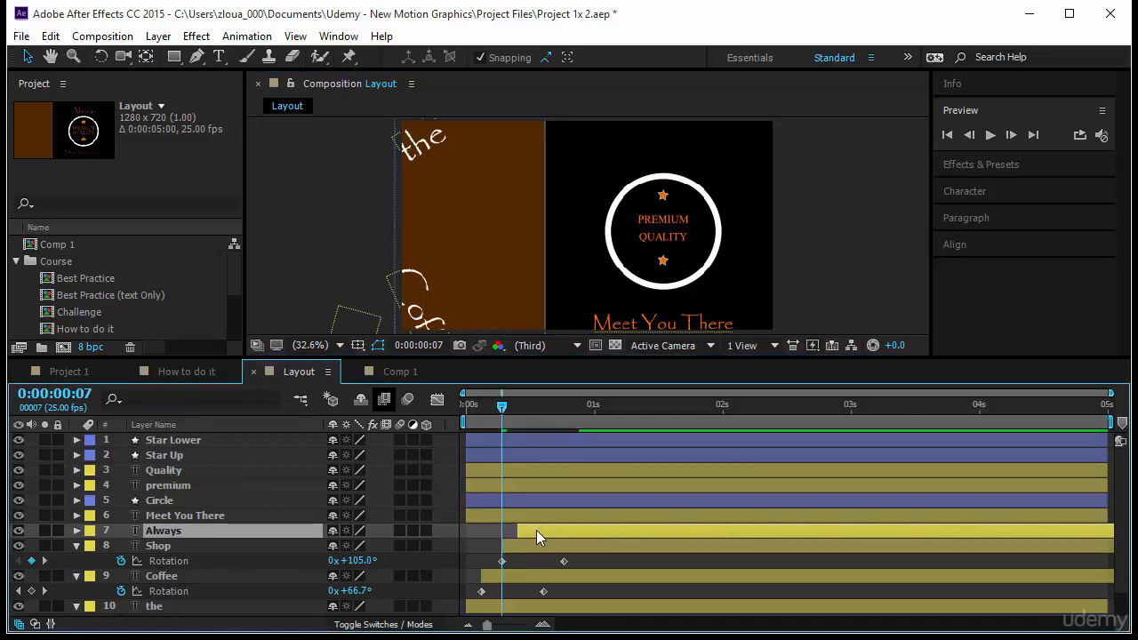
key("u")
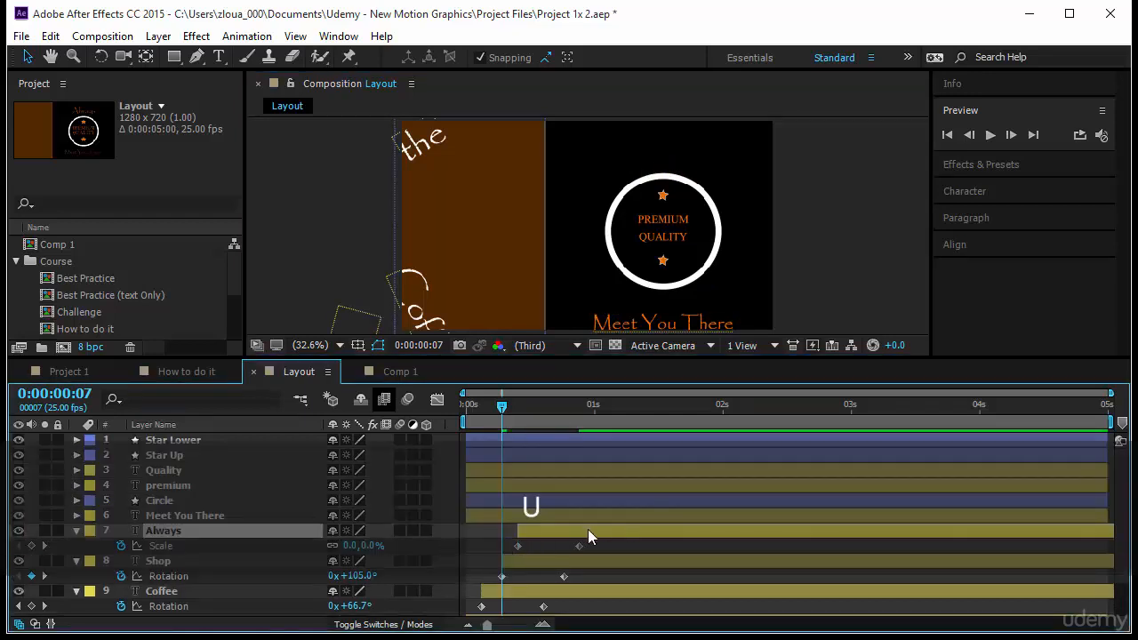
left_click_drag(588, 531, 574, 552)
left_click(603, 546)
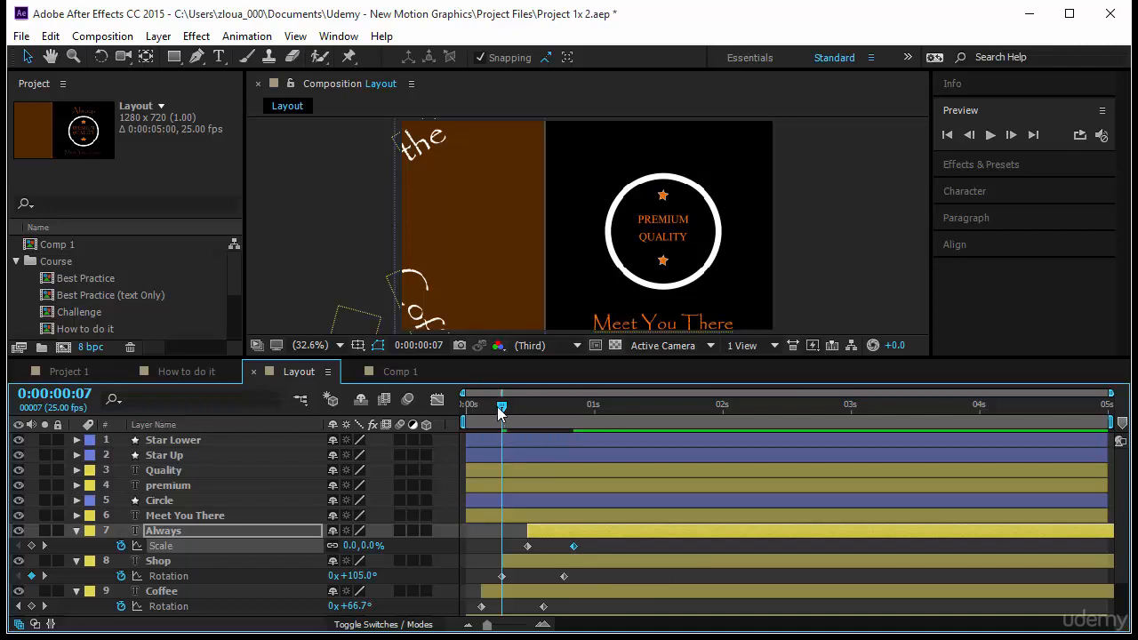
Scrub and play the animation from the start to check when the Always text scales in.
left_click_drag(501, 409, 576, 422)
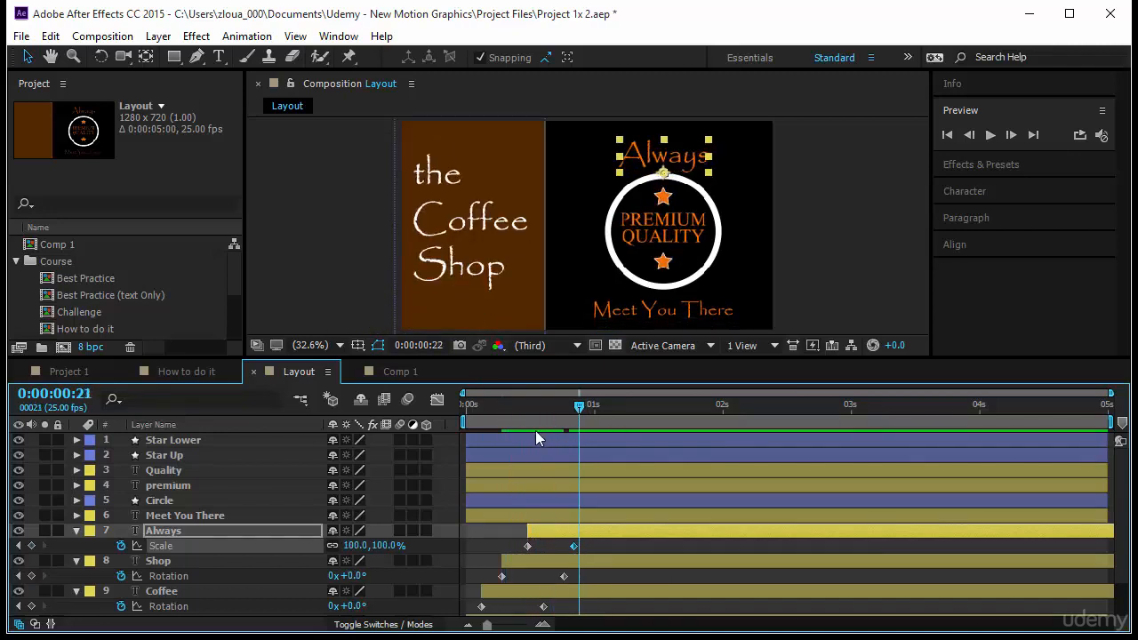
key("Home")
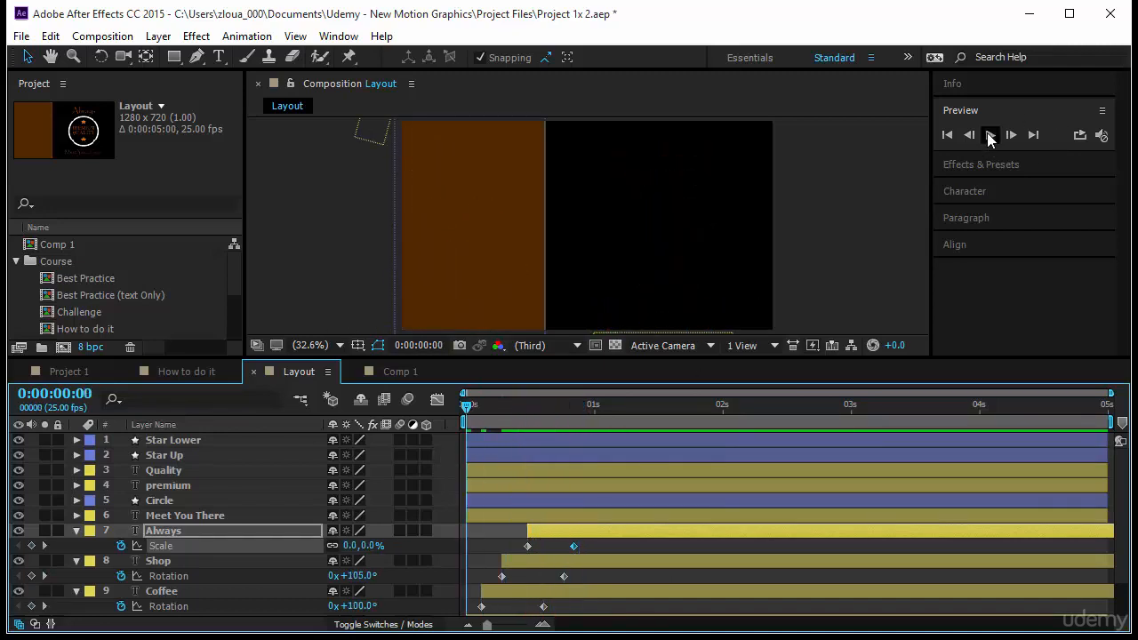
left_click(989, 135)
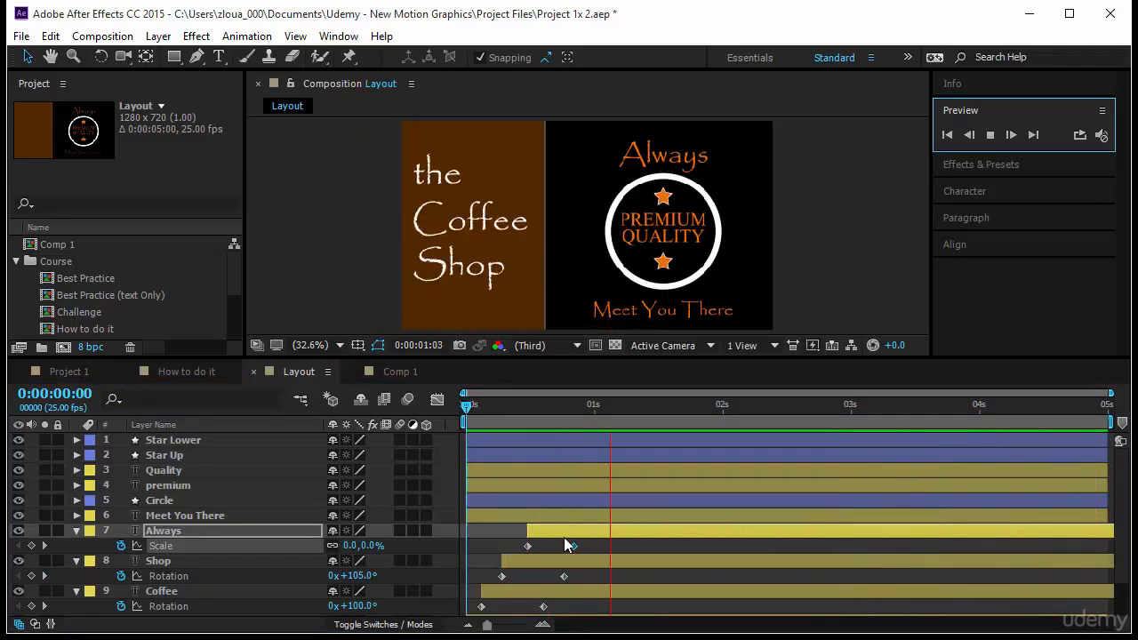
Shift the Always layer with its Scale keyframes about one frame later and scrub through to frame 24.
left_click_drag(564, 534, 570, 533)
left_click(763, 218)
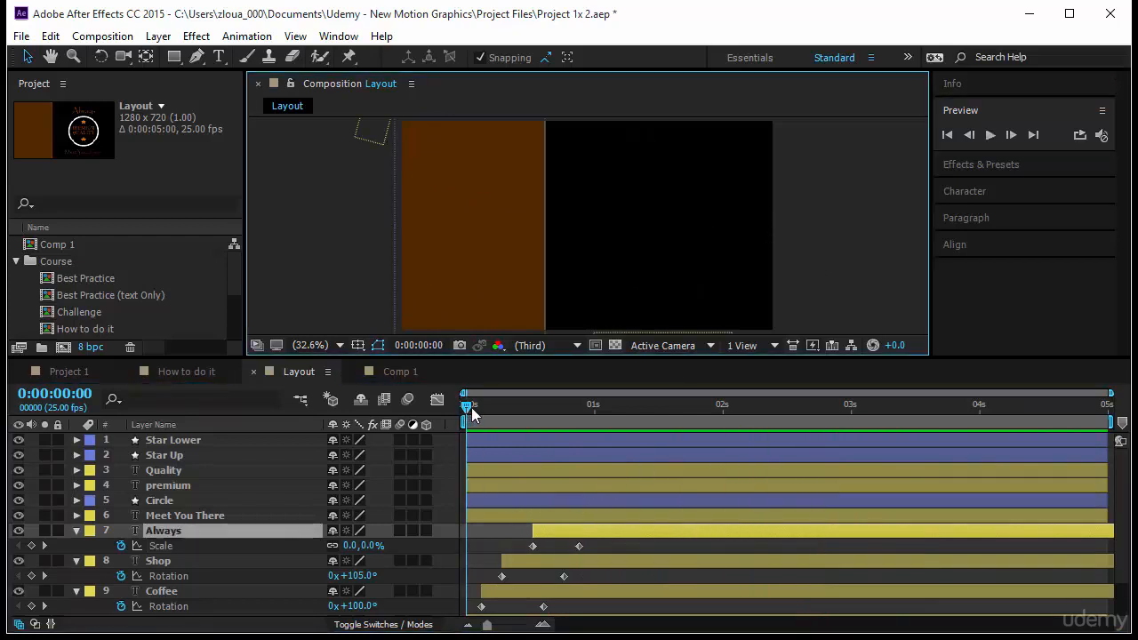
left_click_drag(472, 408, 590, 411)
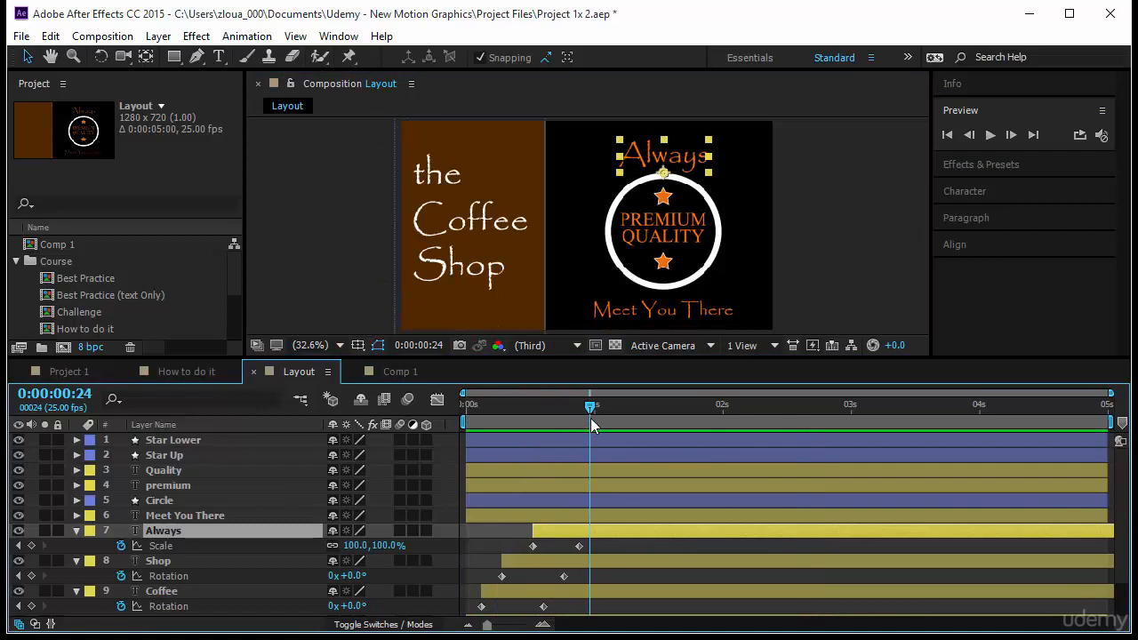
Delay the Circle layer to start at about frame 18 and scrub forward to check its entrance.
left_click(709, 206)
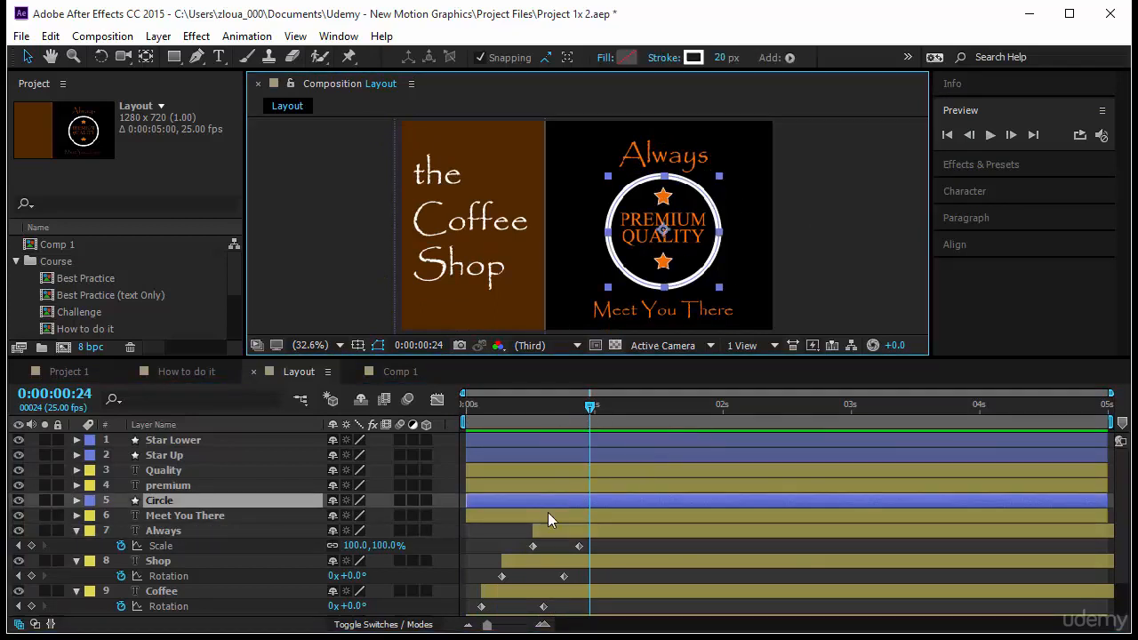
left_click(235, 531)
left_click(215, 517)
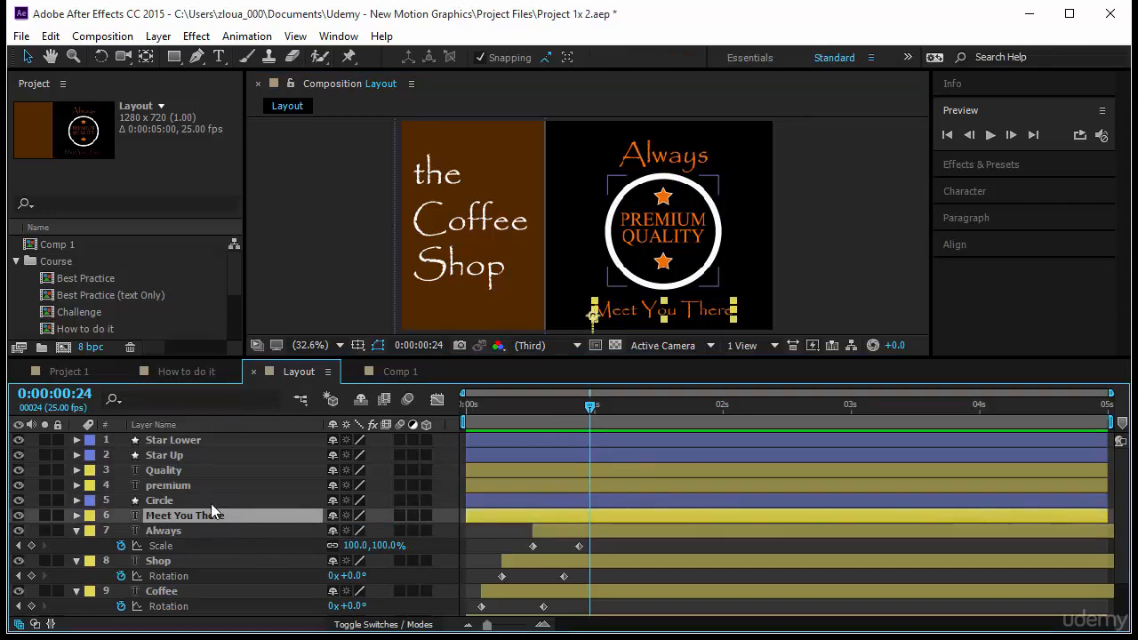
left_click(211, 503)
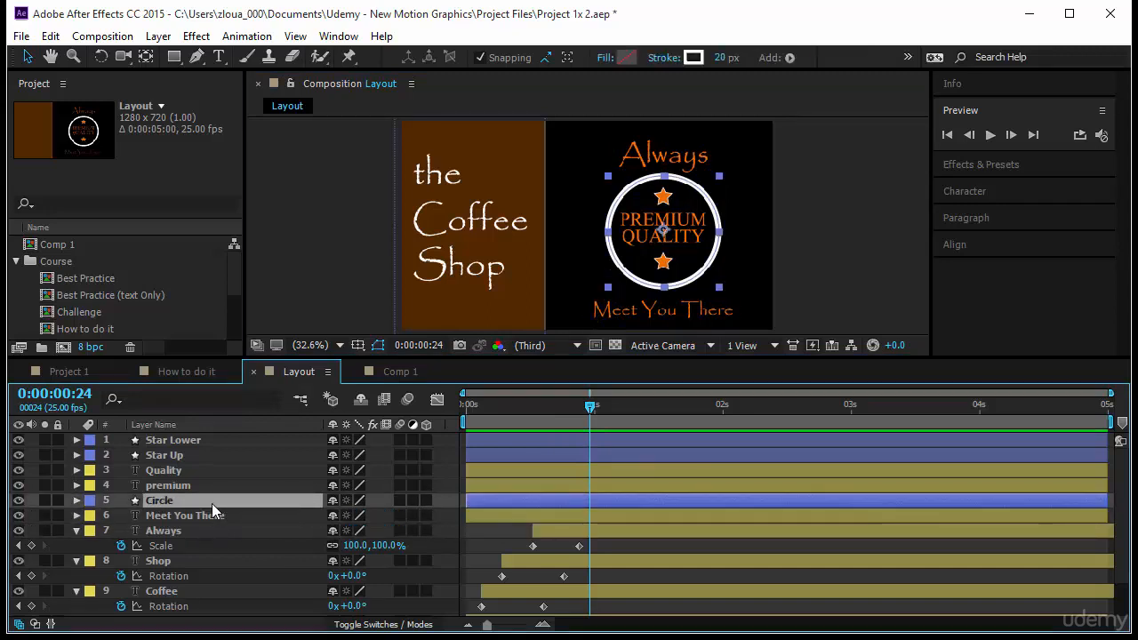
left_click_drag(588, 414, 561, 433)
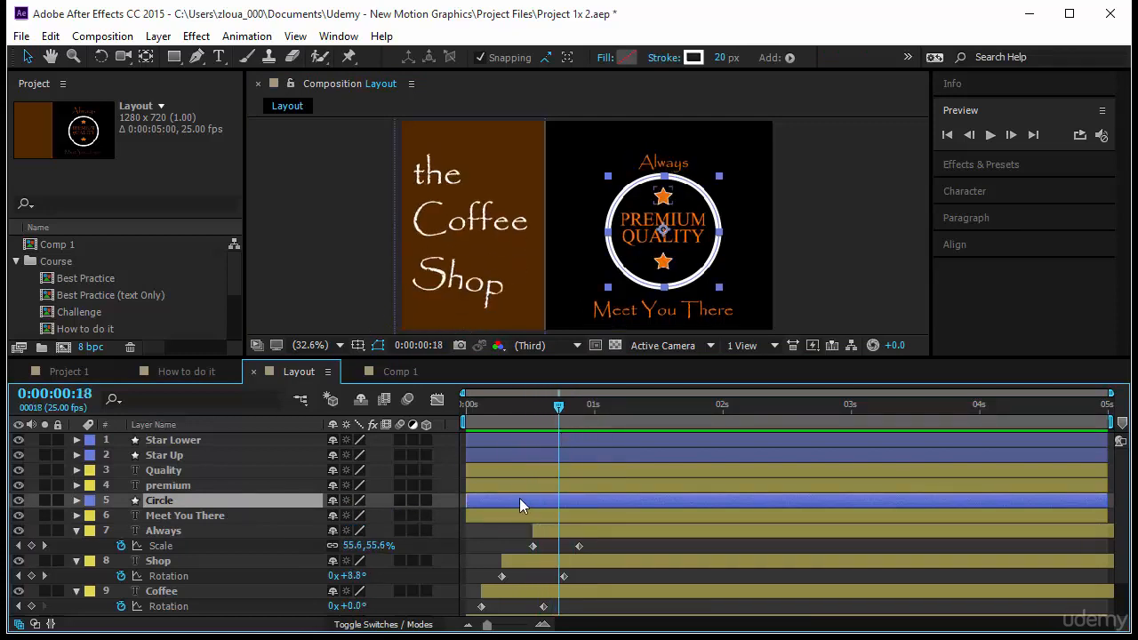
left_click_drag(503, 500, 594, 504)
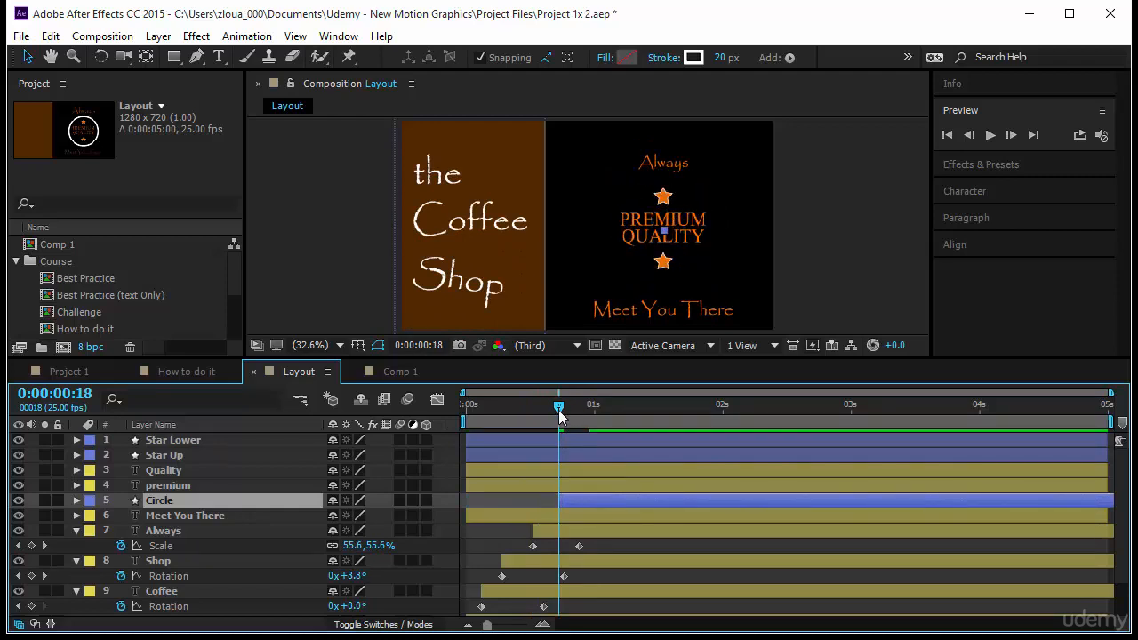
left_click_drag(559, 418, 601, 432)
Delay the Quality and premium layers together to start at about frame 21, and play the animation from the beginning.
left_click(242, 483)
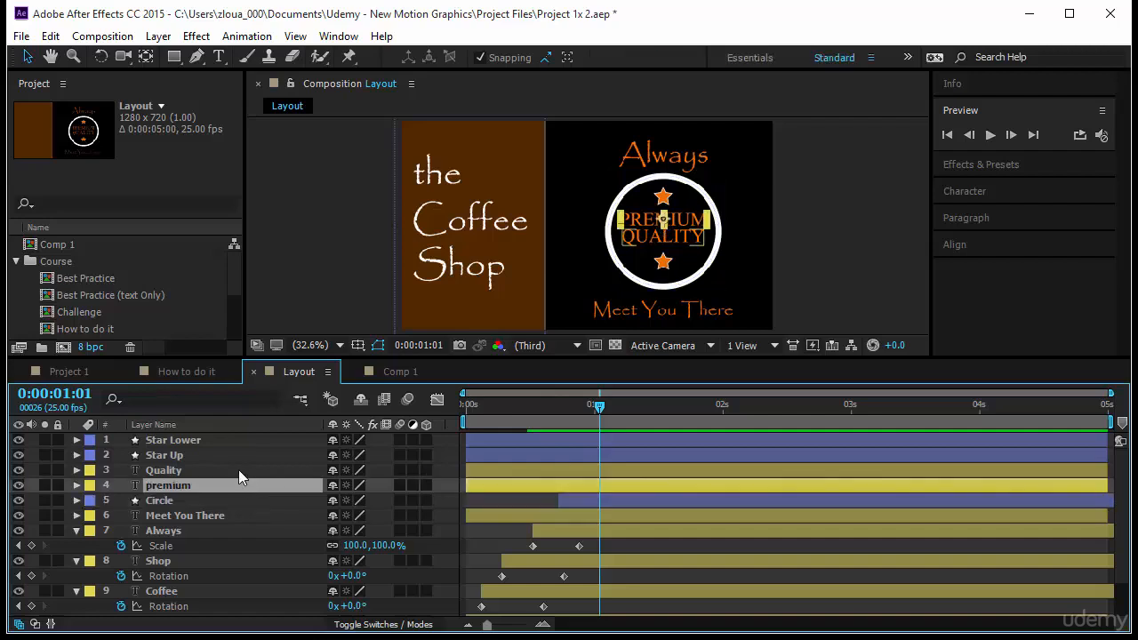
left_click(239, 470, "shift")
left_click_drag(488, 472, 585, 474)
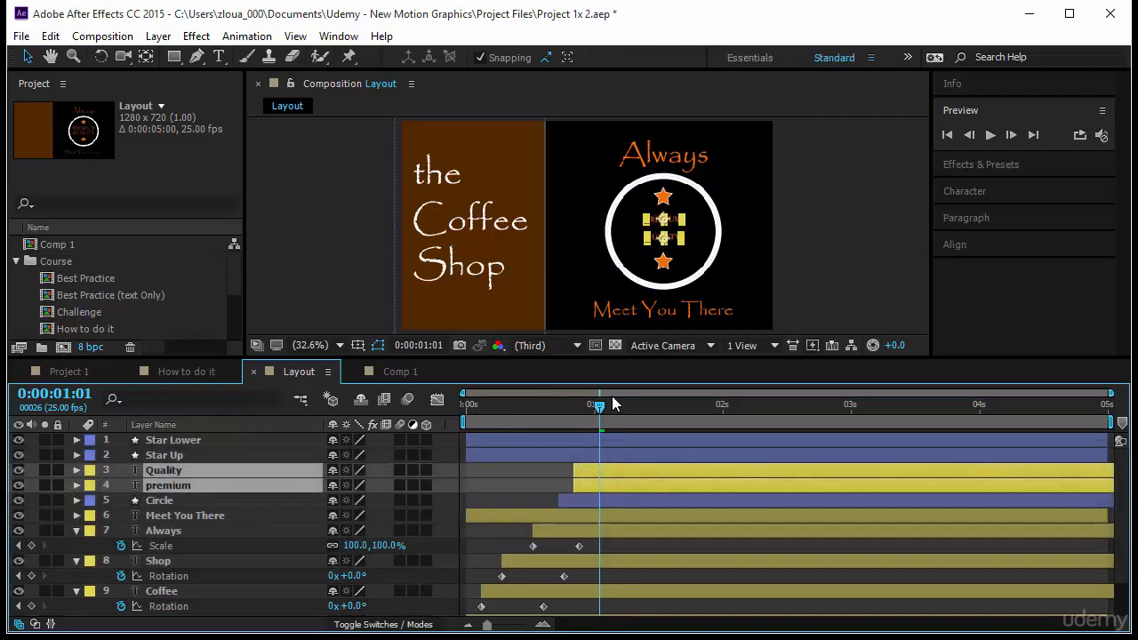
left_click_drag(599, 405, 444, 433)
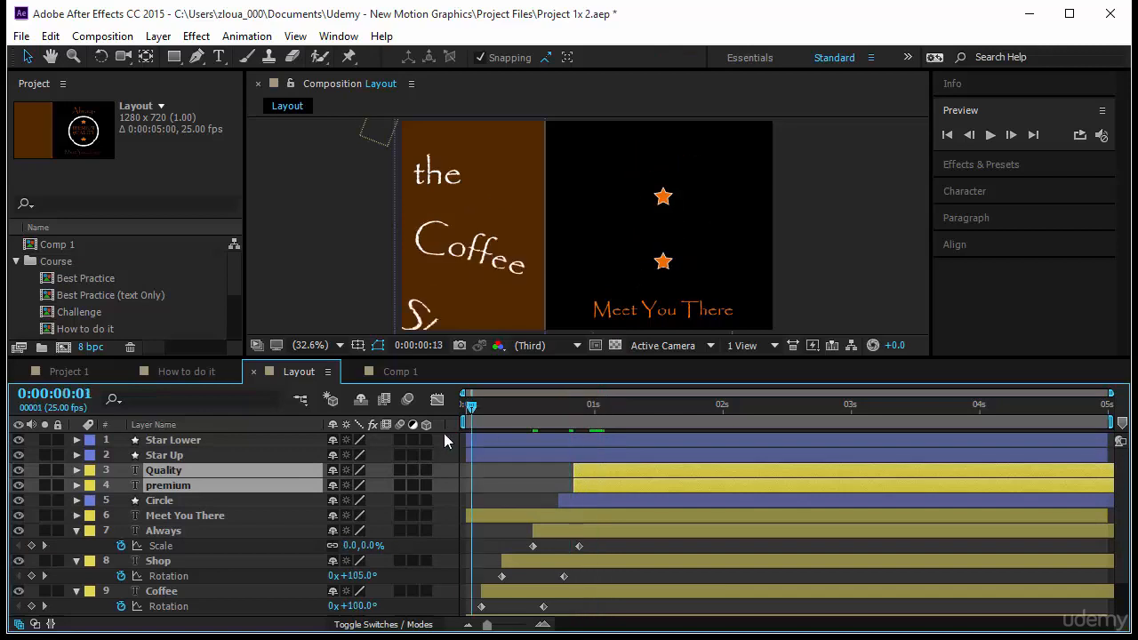
left_click(989, 136)
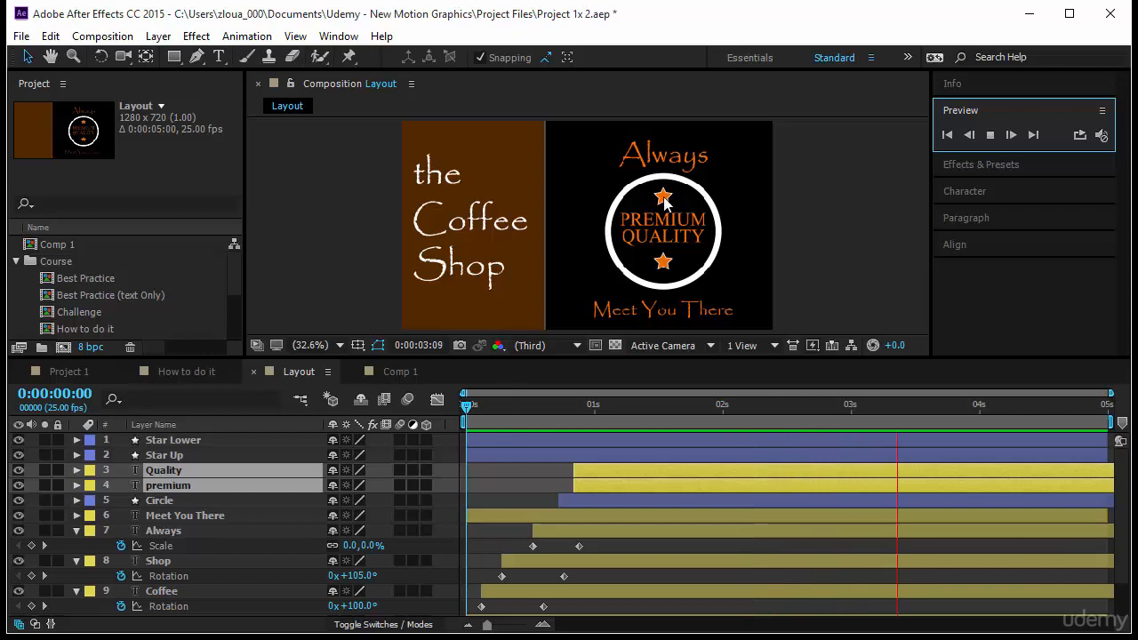
left_click(665, 233)
Delay the Star Up and Star Lower layers together to start at about 0:00:01:01 and preview the animation.
left_click(217, 451)
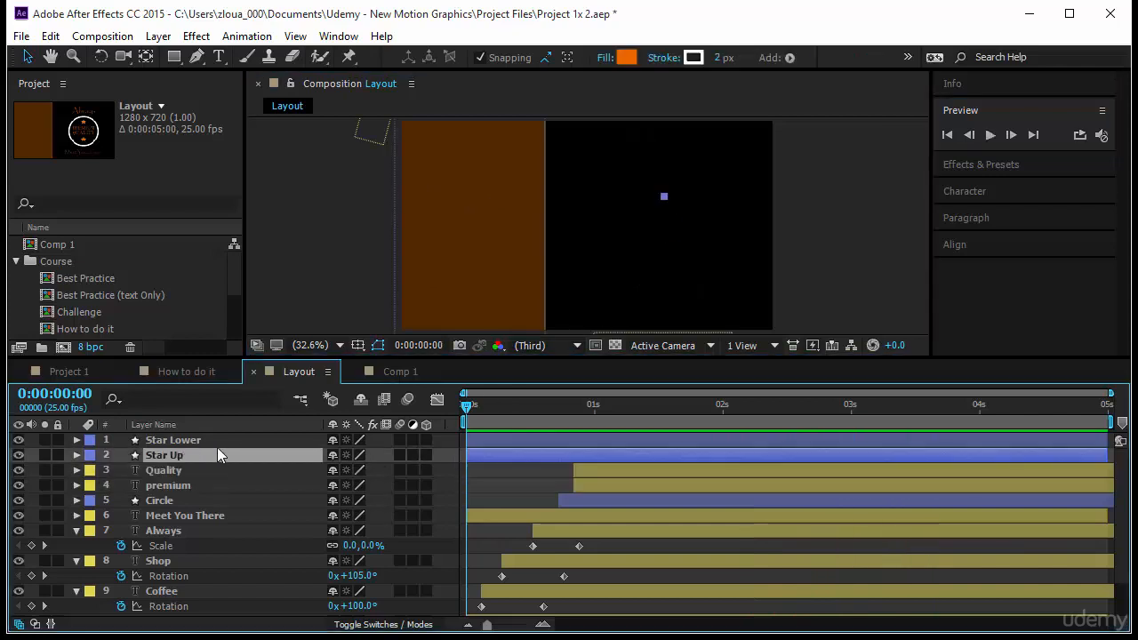
left_click(217, 443, "shift")
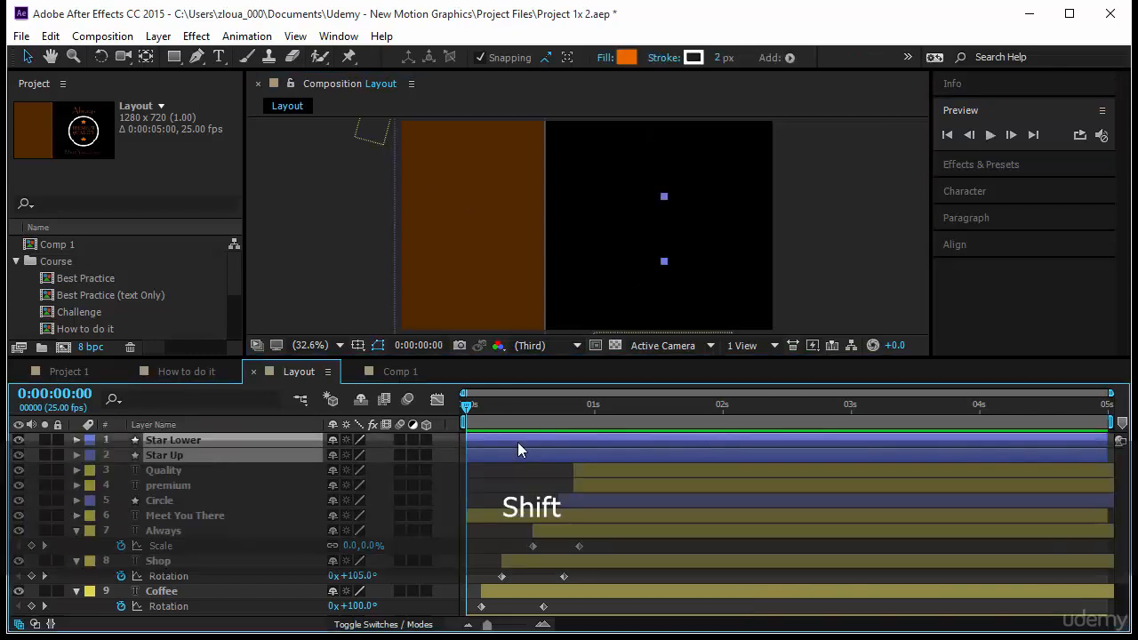
left_click_drag(519, 450, 653, 450)
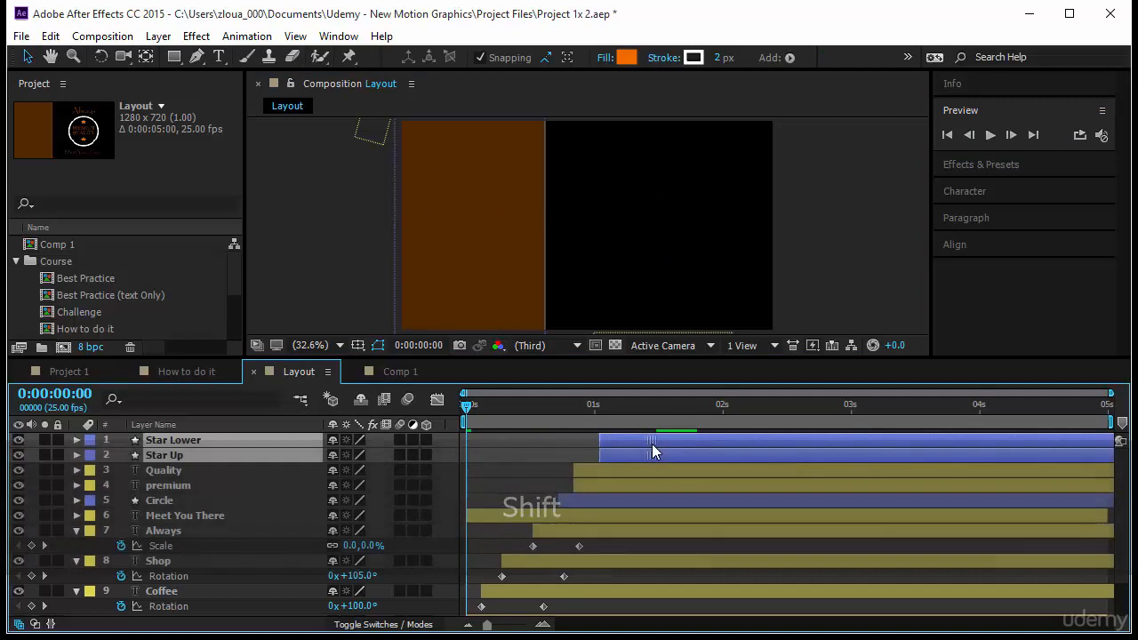
left_click(990, 135)
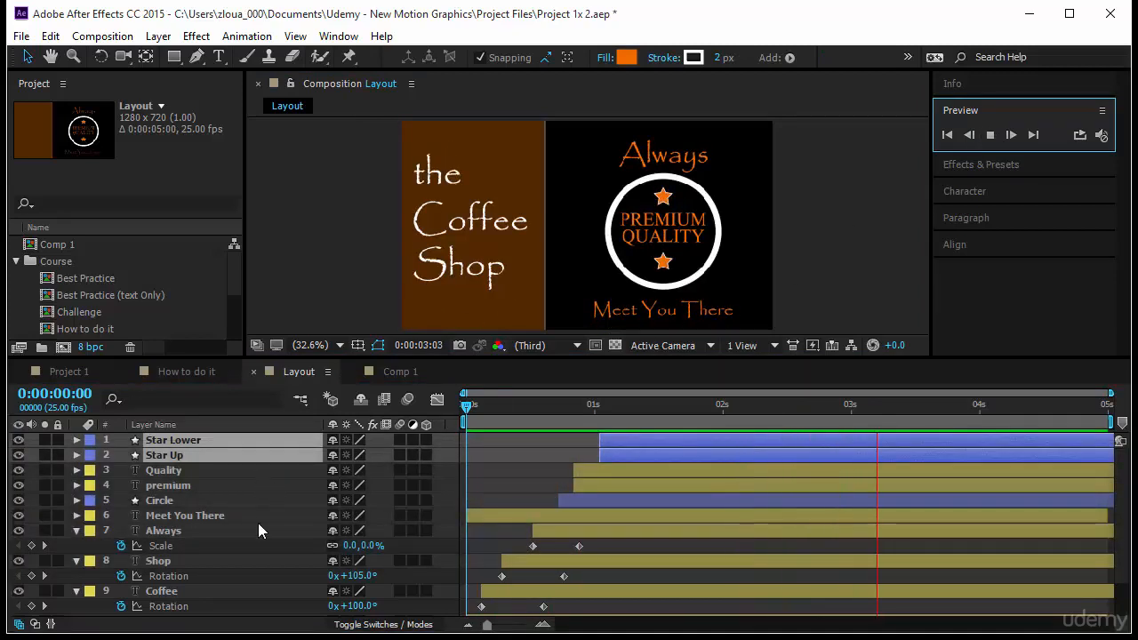
left_click(694, 302)
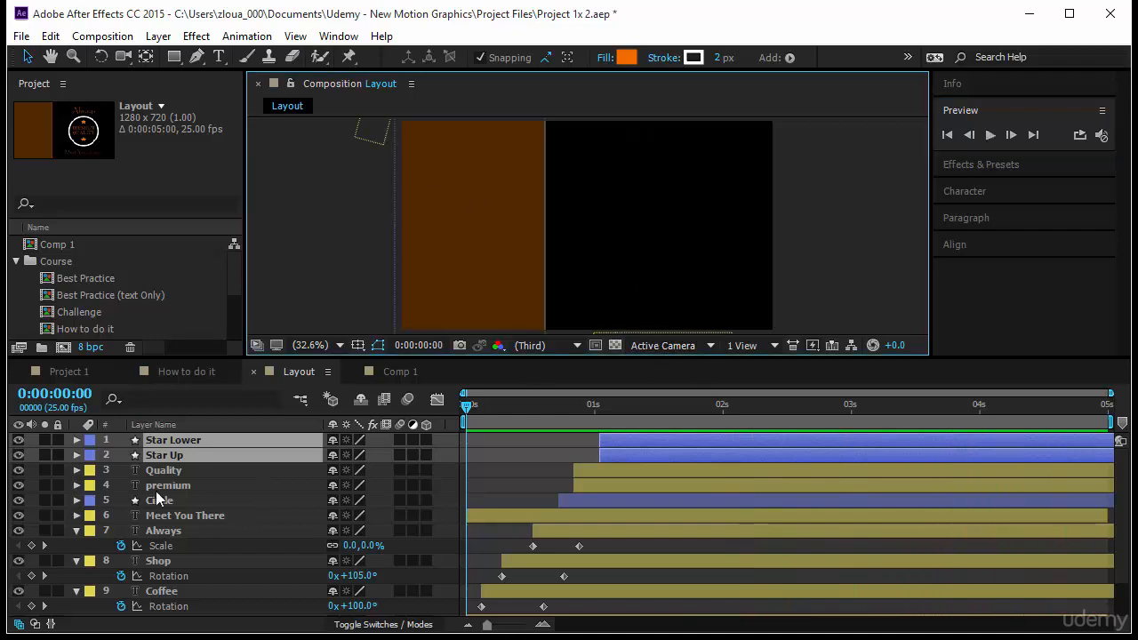
Delay the Meet You There layer to start at about 0:00:01:04 and preview the animation, briefly enlarging the composition view.
left_click(196, 516)
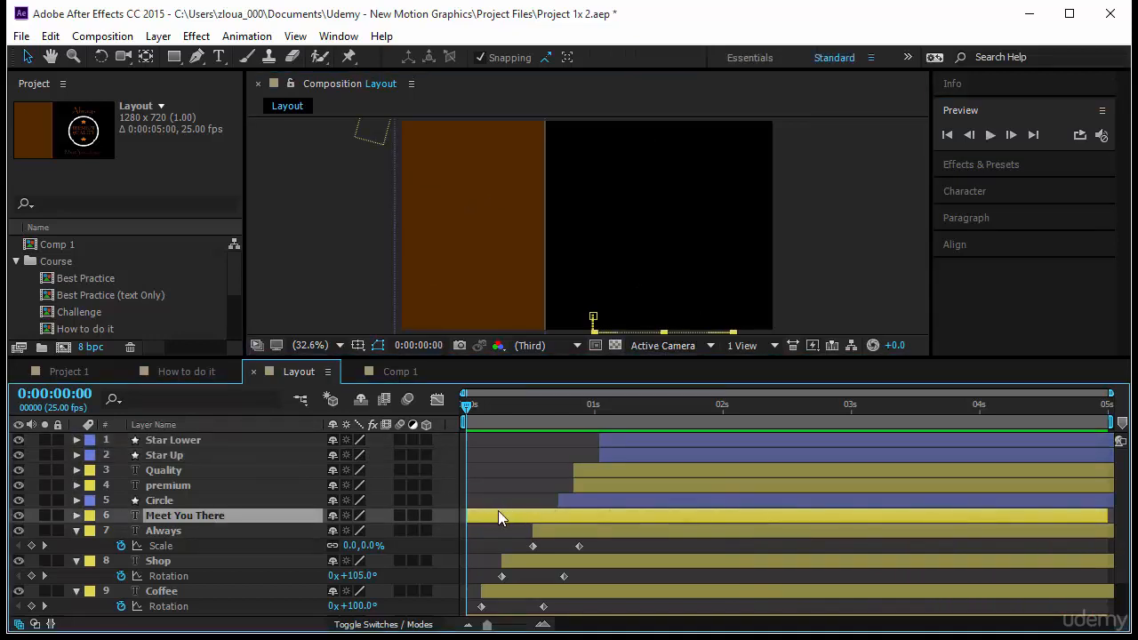
left_click_drag(498, 519, 645, 520)
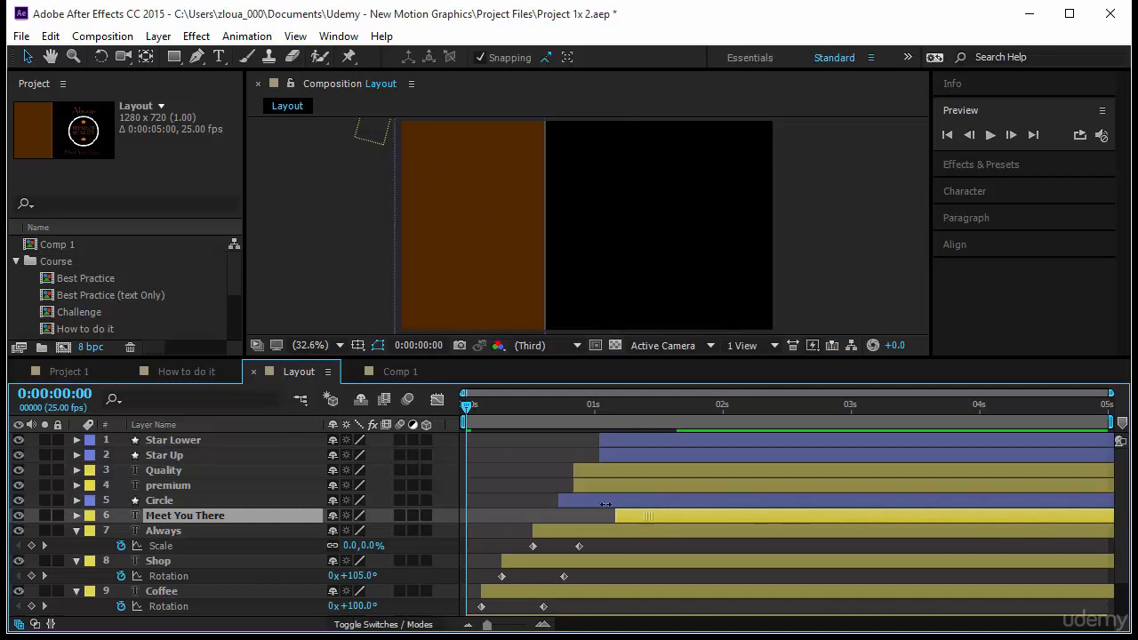
left_click(990, 135)
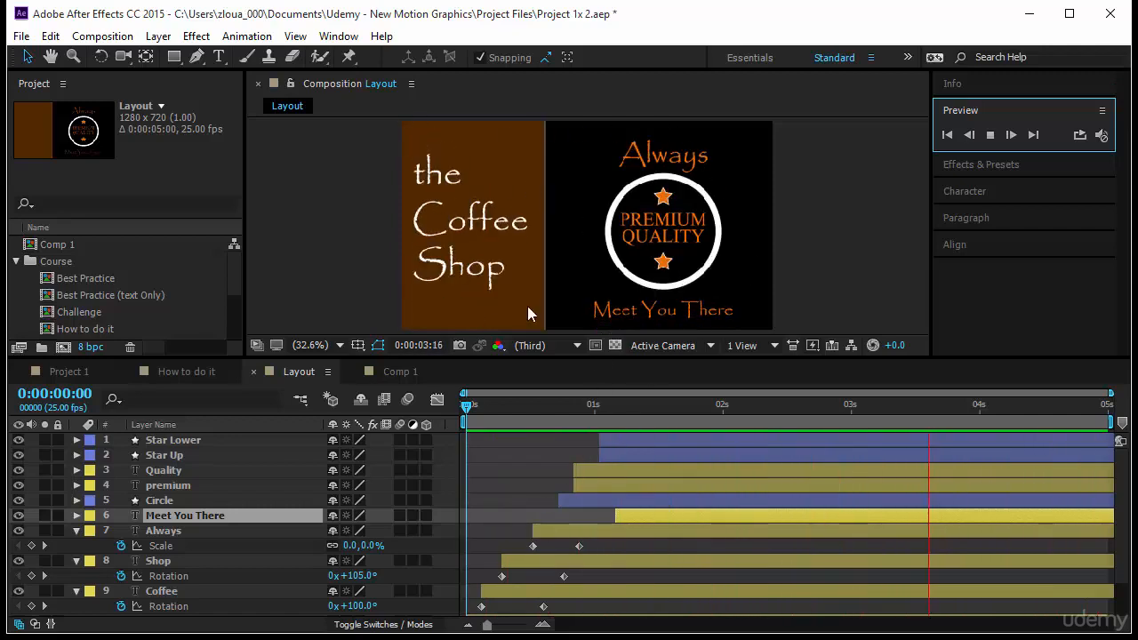
left_click_drag(463, 362, 476, 512)
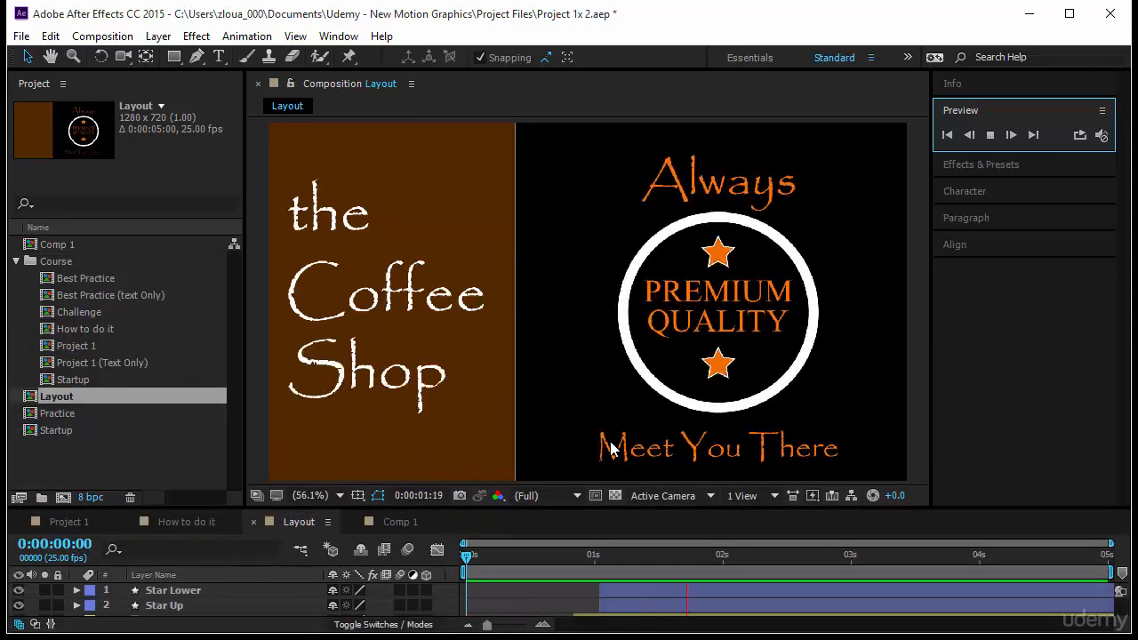
left_click_drag(383, 509, 389, 349)
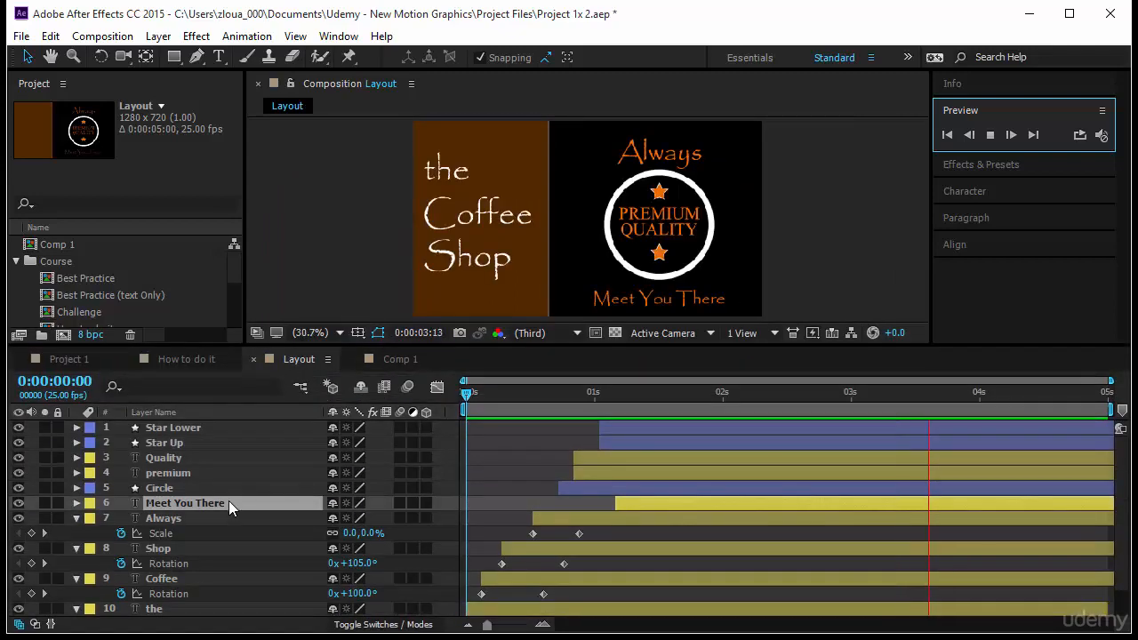
Collapse the properties of all layers in the Layout timeline, deselect them and preview the composition.
key("ctrl+a")
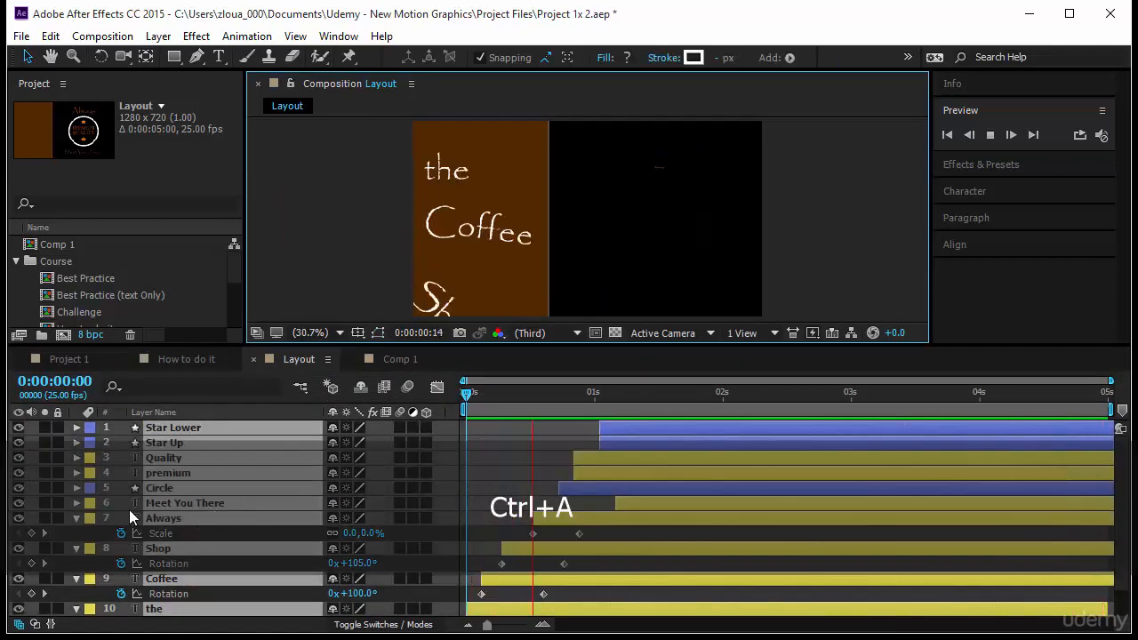
left_click(76, 517)
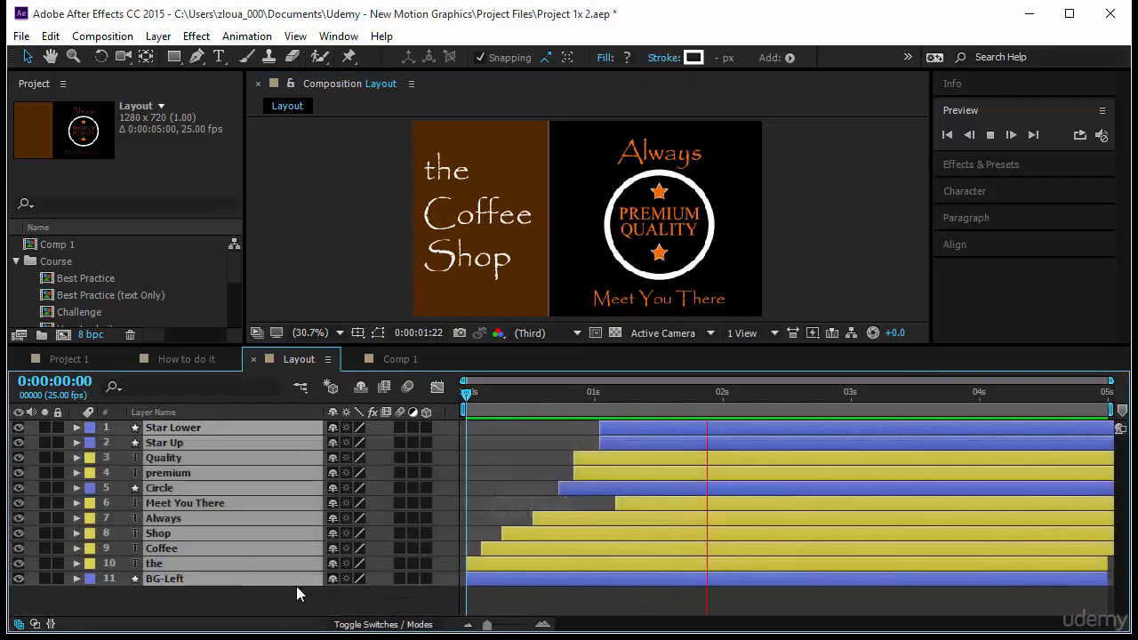
left_click(596, 594)
left_click(991, 135)
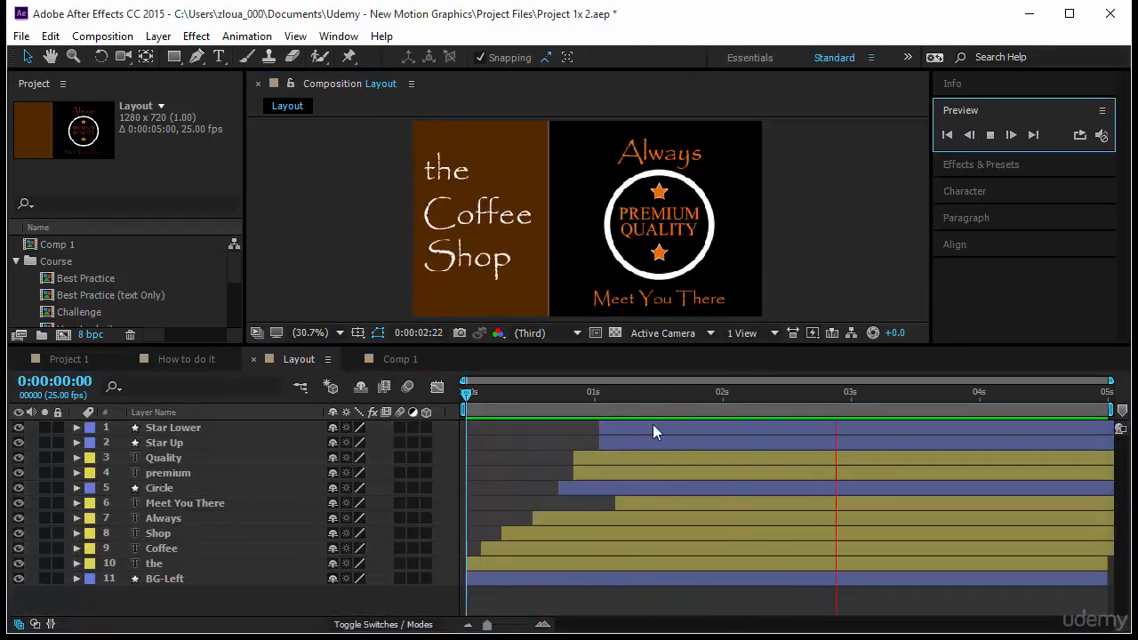
Move the Meet You There layer to the top of the layer stack, above Star Lower, and deselect it.
left_click(214, 506)
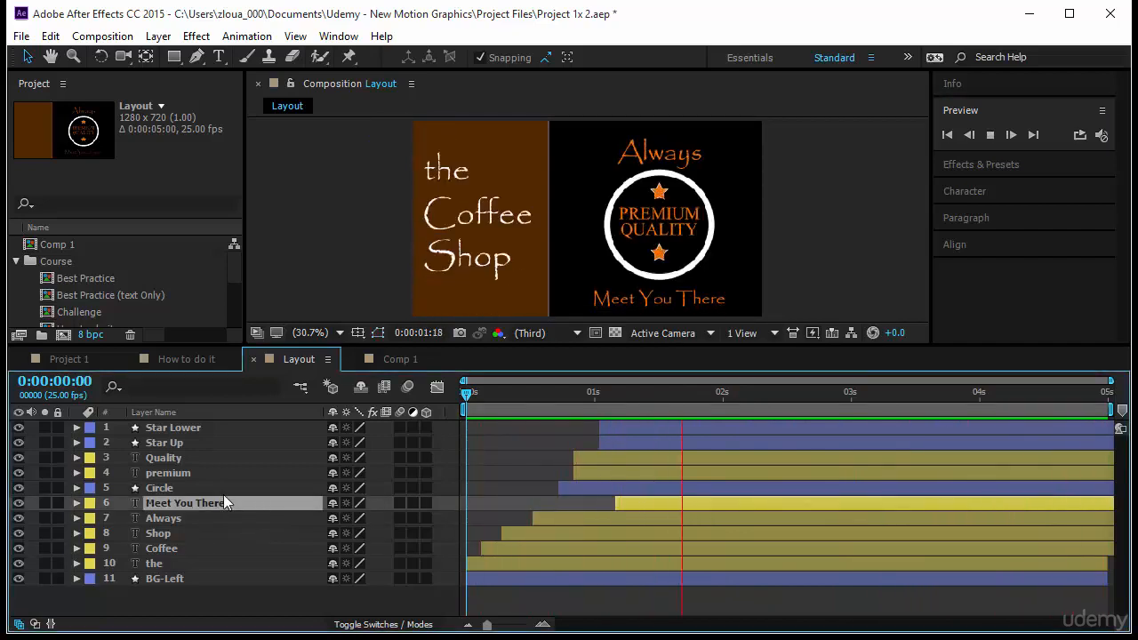
left_click_drag(224, 504, 233, 421)
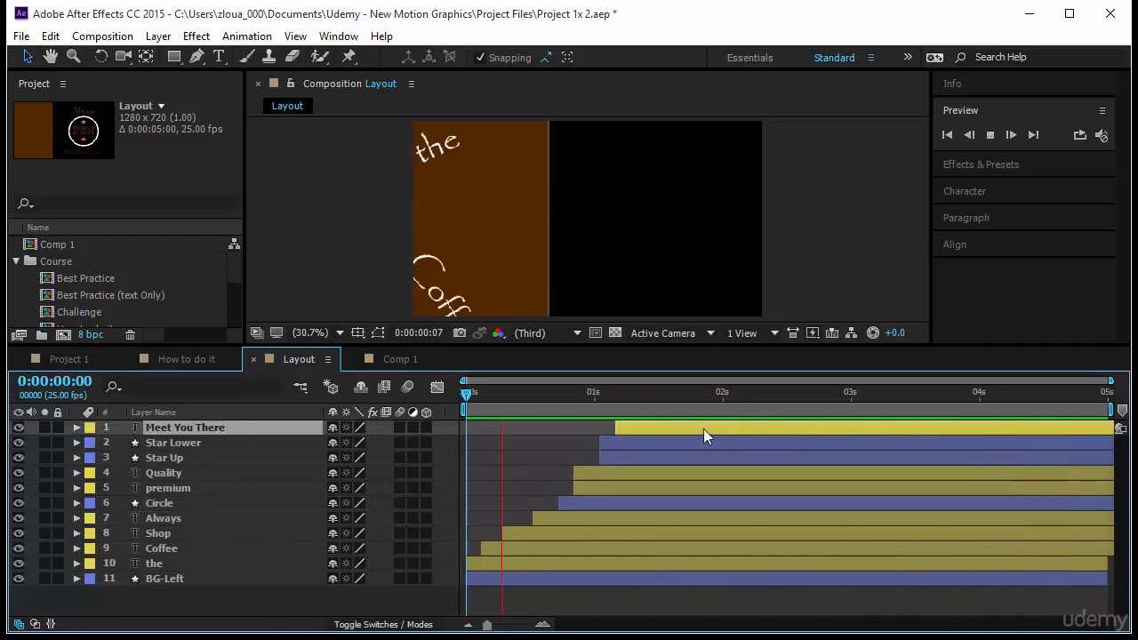
left_click(167, 593)
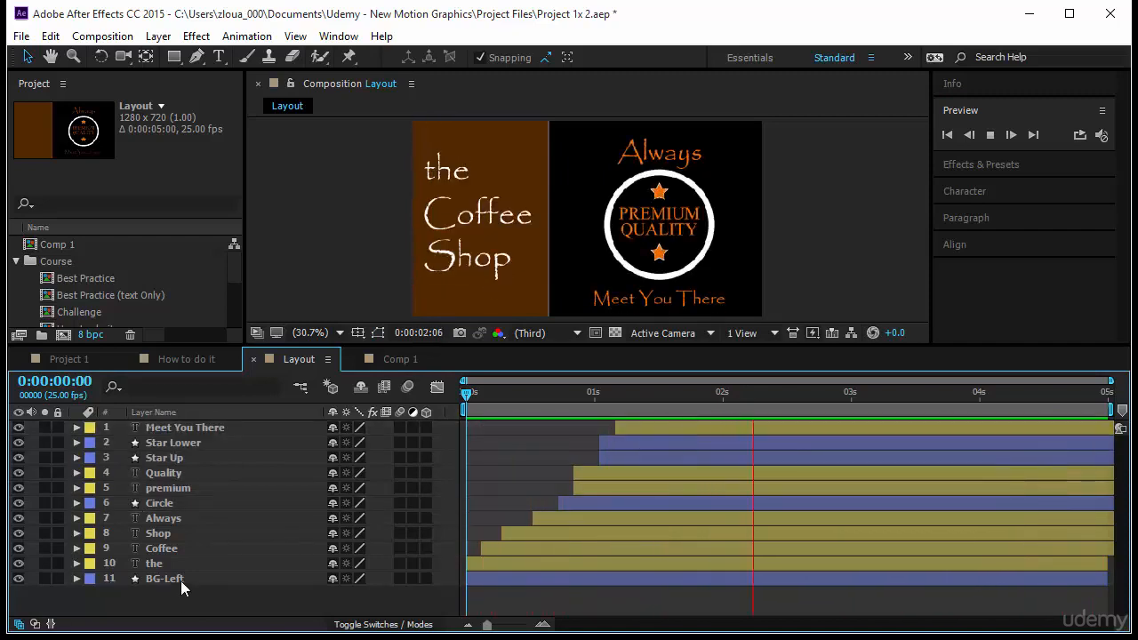
Reveal the BG-Left layer's Scale property and move the layer's anchor point to the brown rectangle's lower-left corner.
left_click(180, 580)
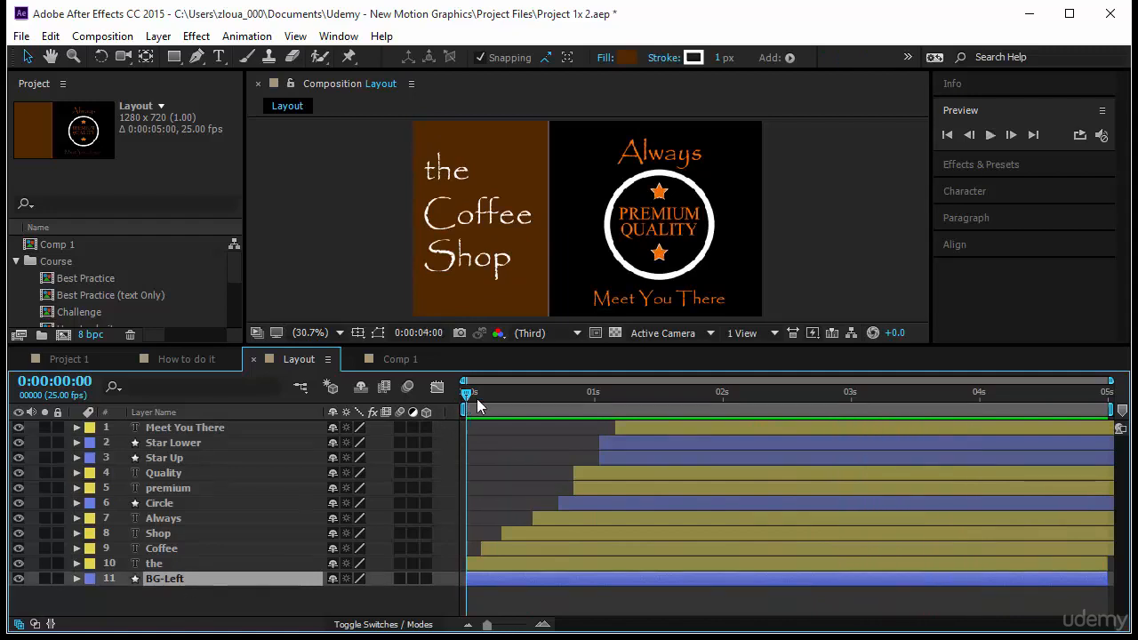
key("space")
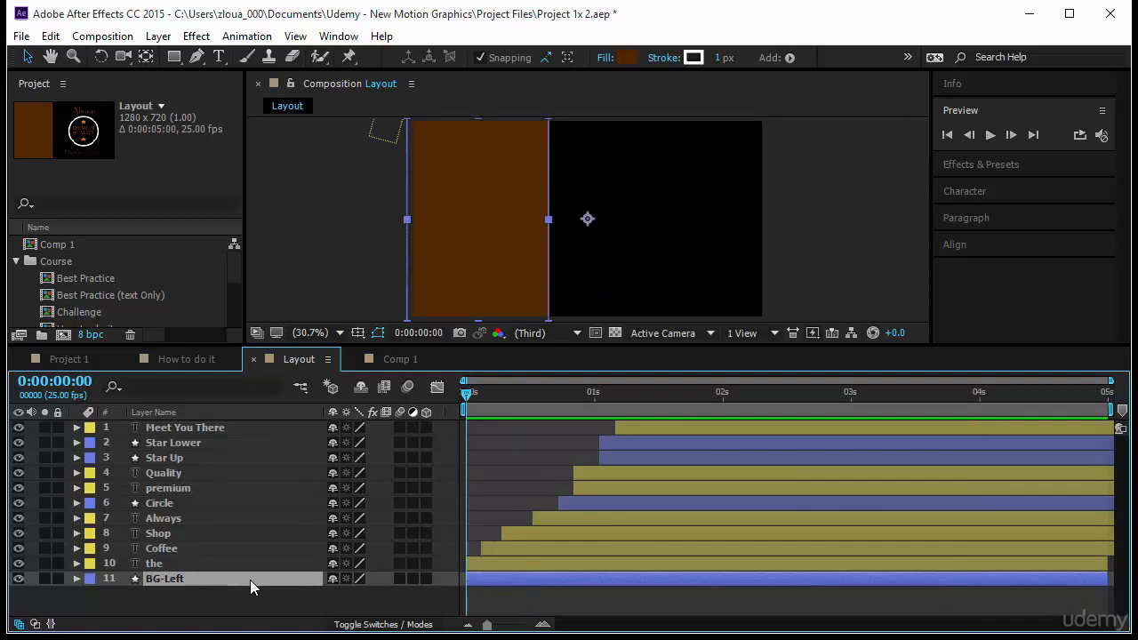
key("s")
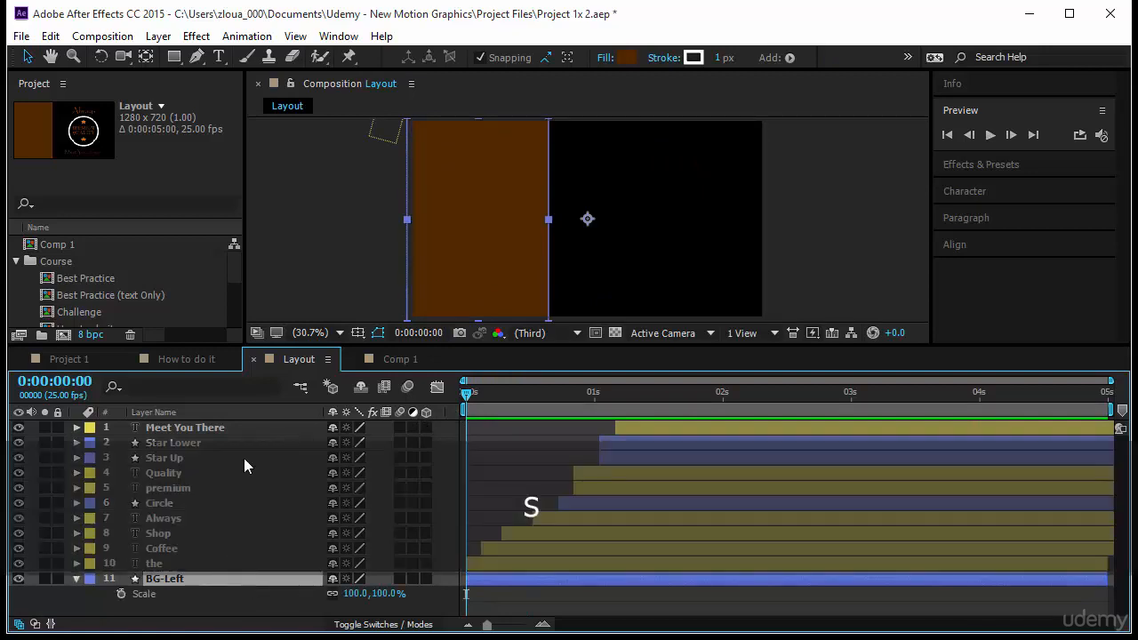
left_click(145, 57)
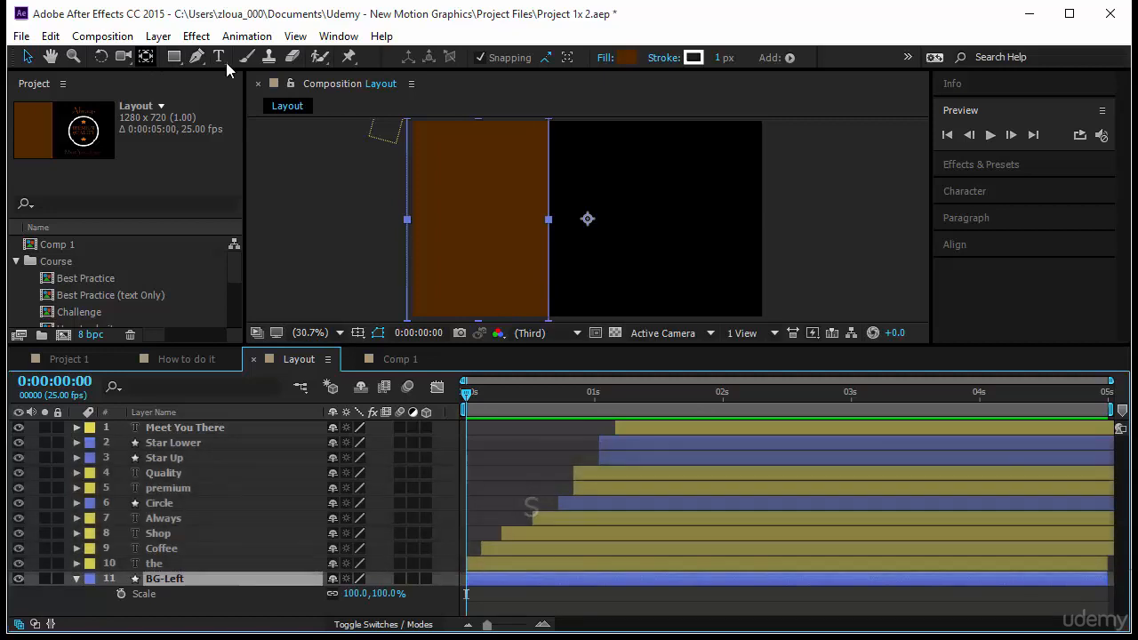
left_click_drag(587, 219, 477, 238)
key("space")
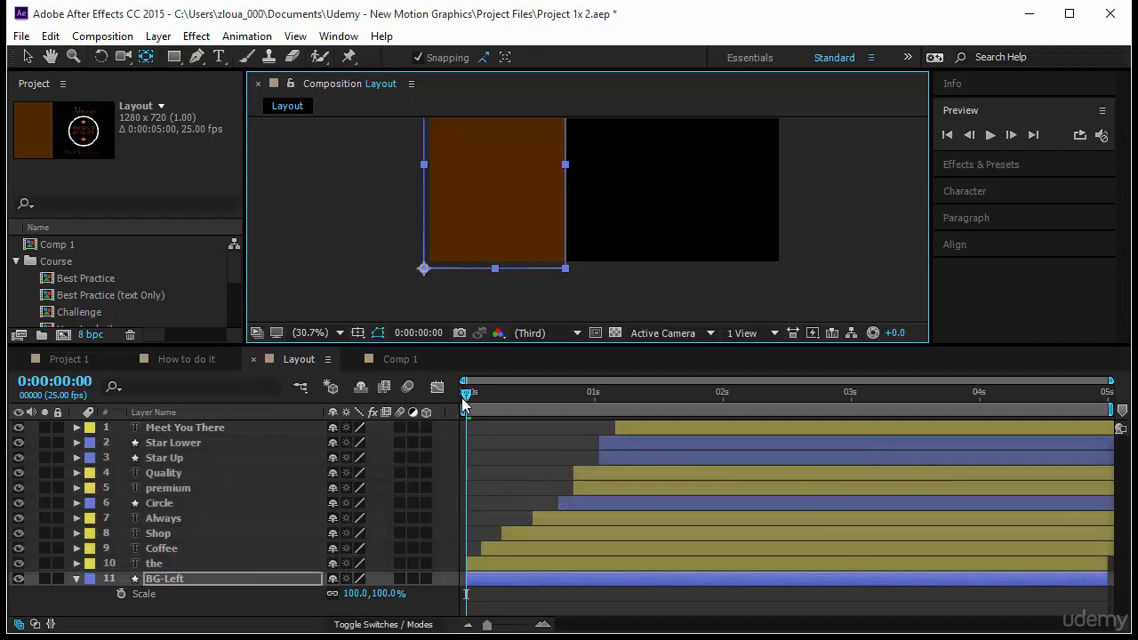
Animate the BG-Left layer's Scale from 0% at frame 0 to 100% at frame 6, and scrub through to frame 20.
left_click_drag(463, 401, 494, 405)
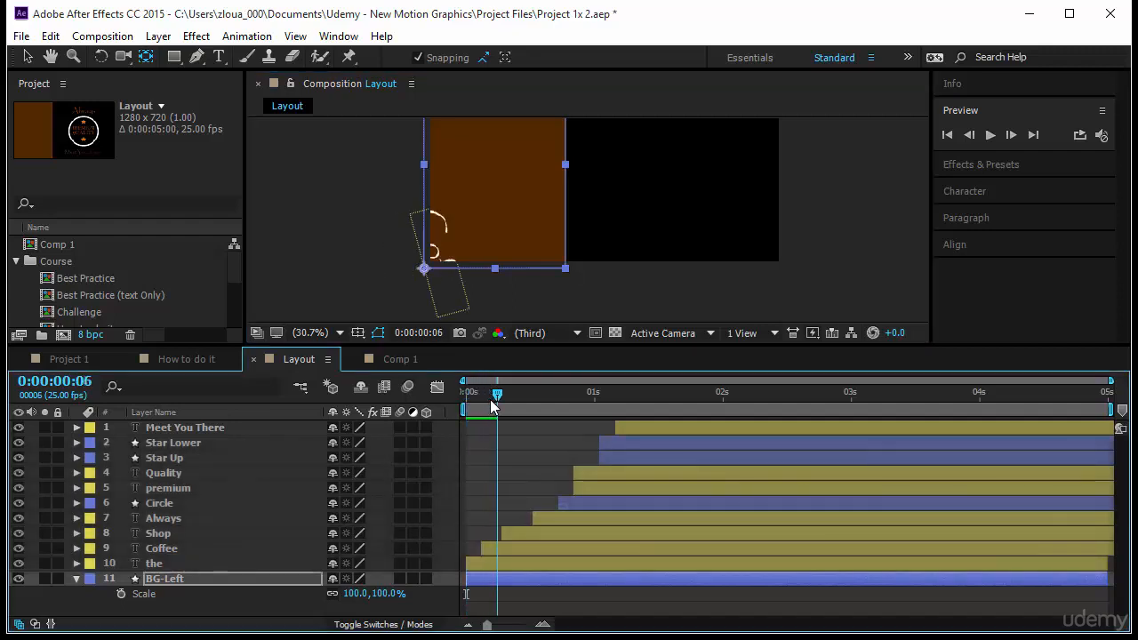
left_click(121, 594)
left_click_drag(499, 395, 432, 408)
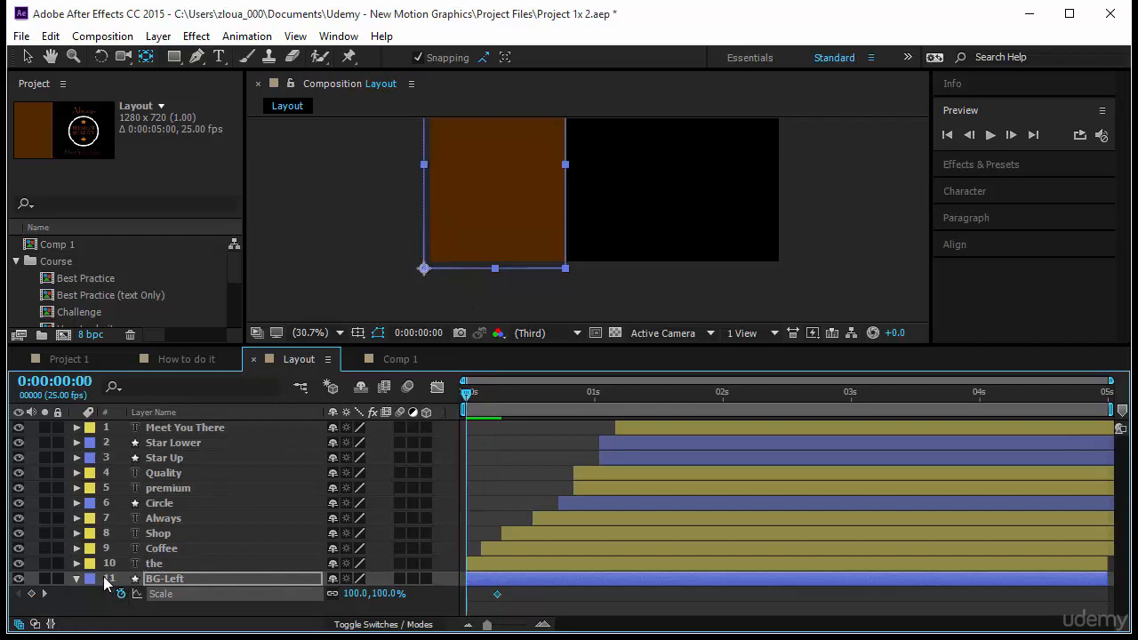
left_click(349, 593)
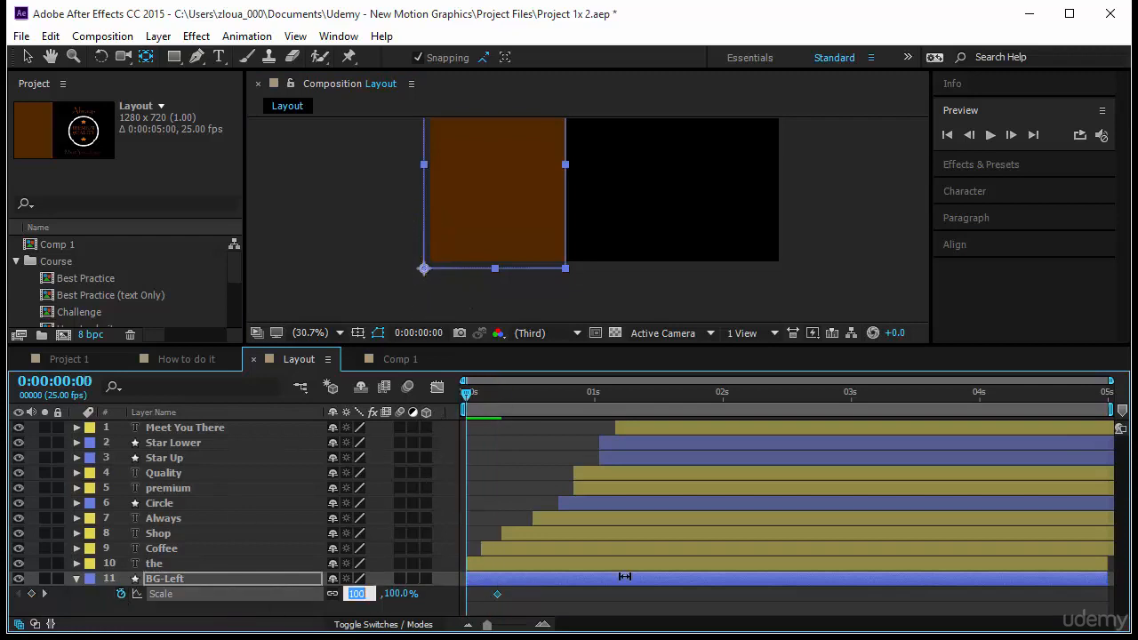
type("0")
key("Return")
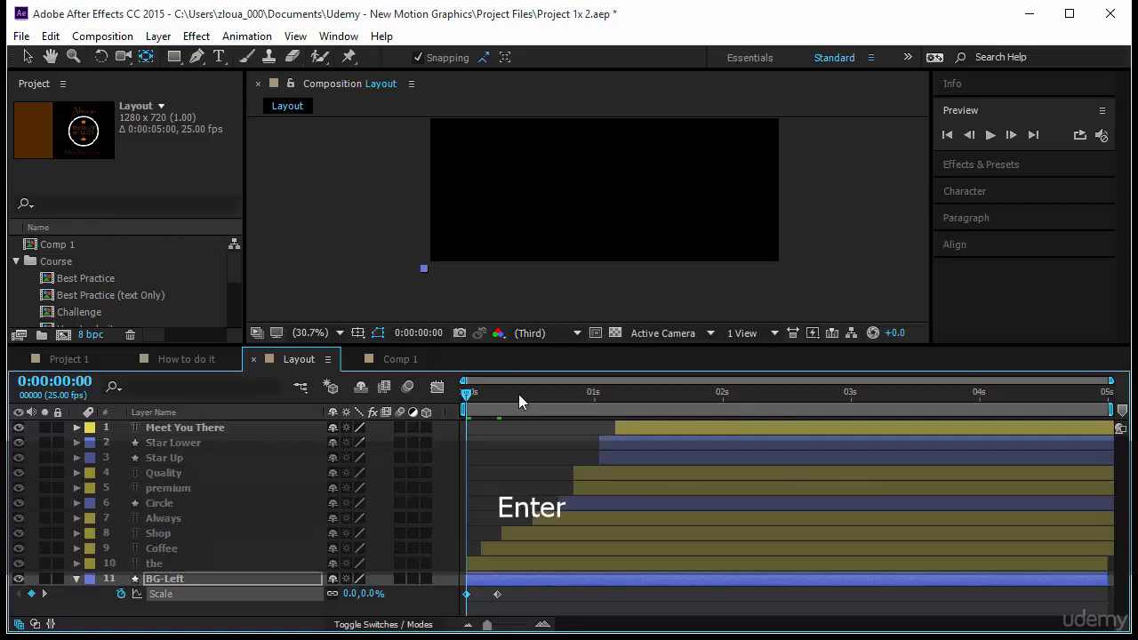
left_click_drag(472, 397, 570, 414)
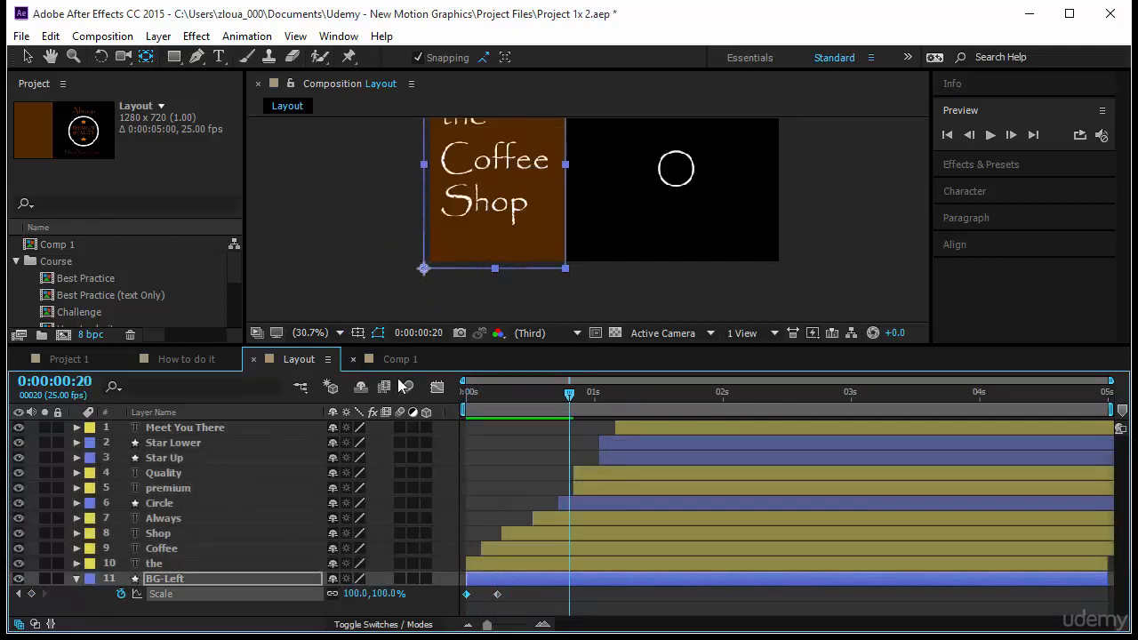
Fit the whole composition in the viewer and preview the BG-Left scale animation together with the titles.
left_click(318, 332)
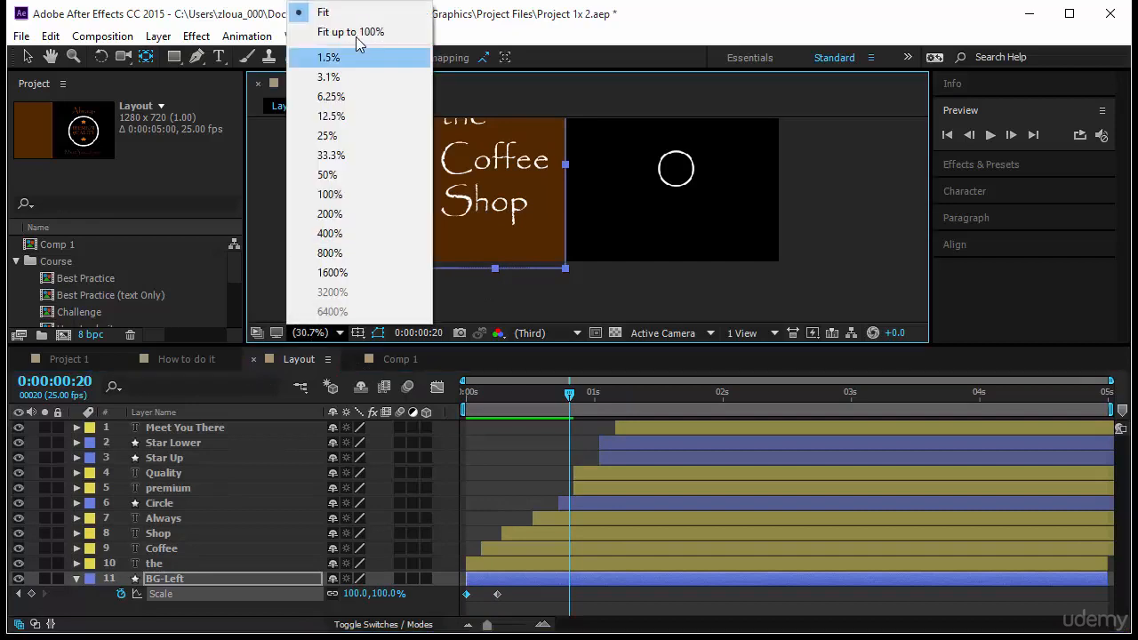
left_click(320, 12)
key("space")
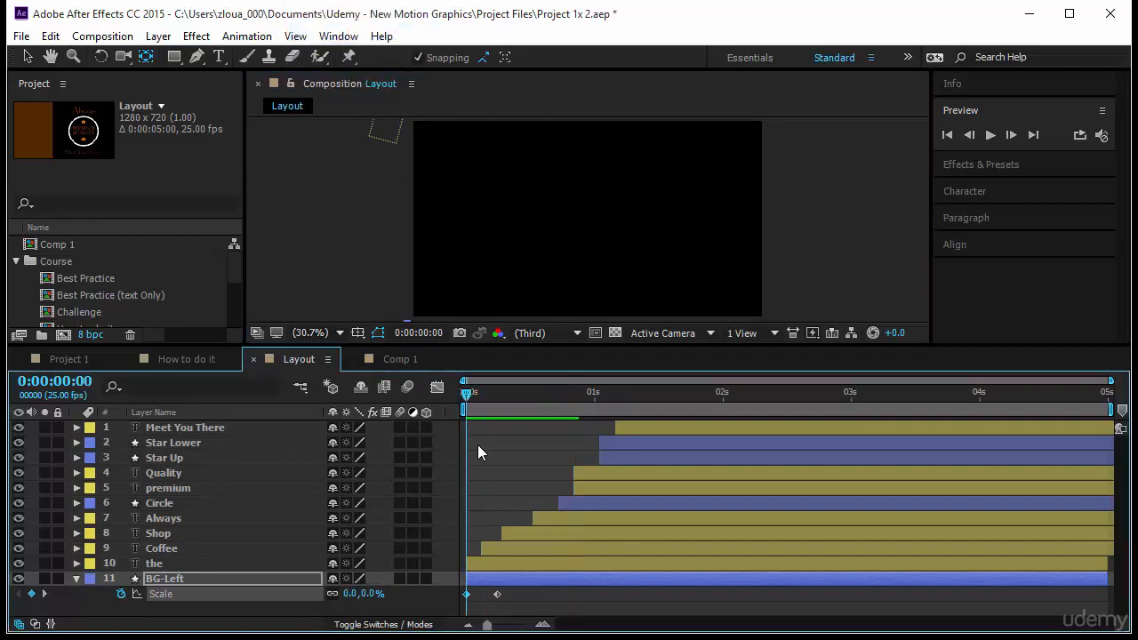
key("space")
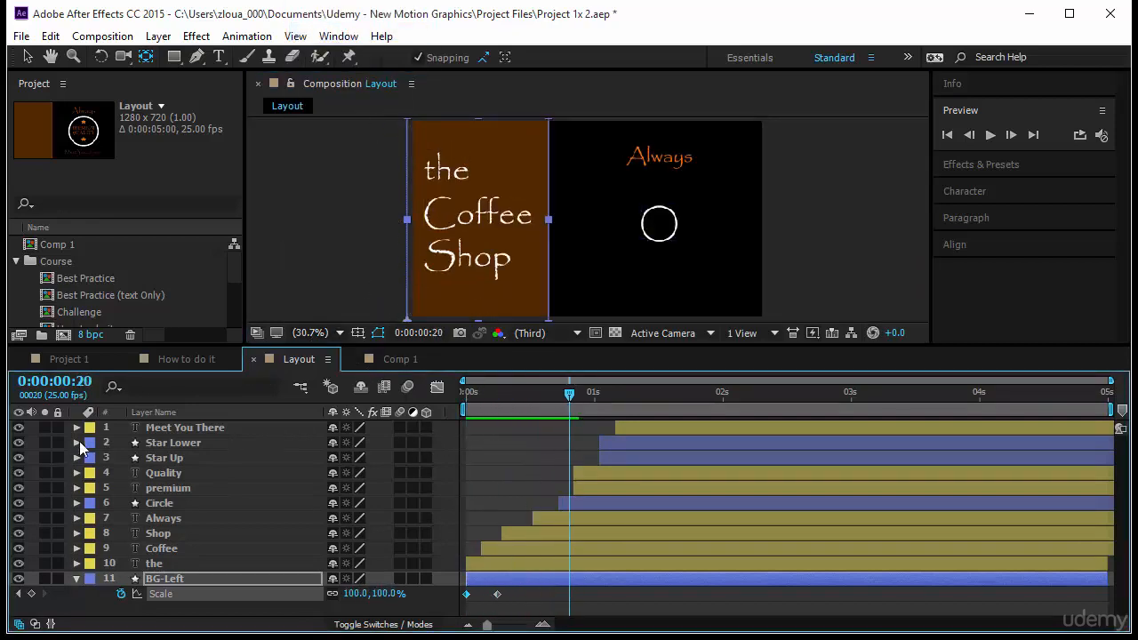
Shift all layers from Meet You There down to the about 4 frames later, keeping BG-Left in place, and preview from frame 0.
left_click(201, 431)
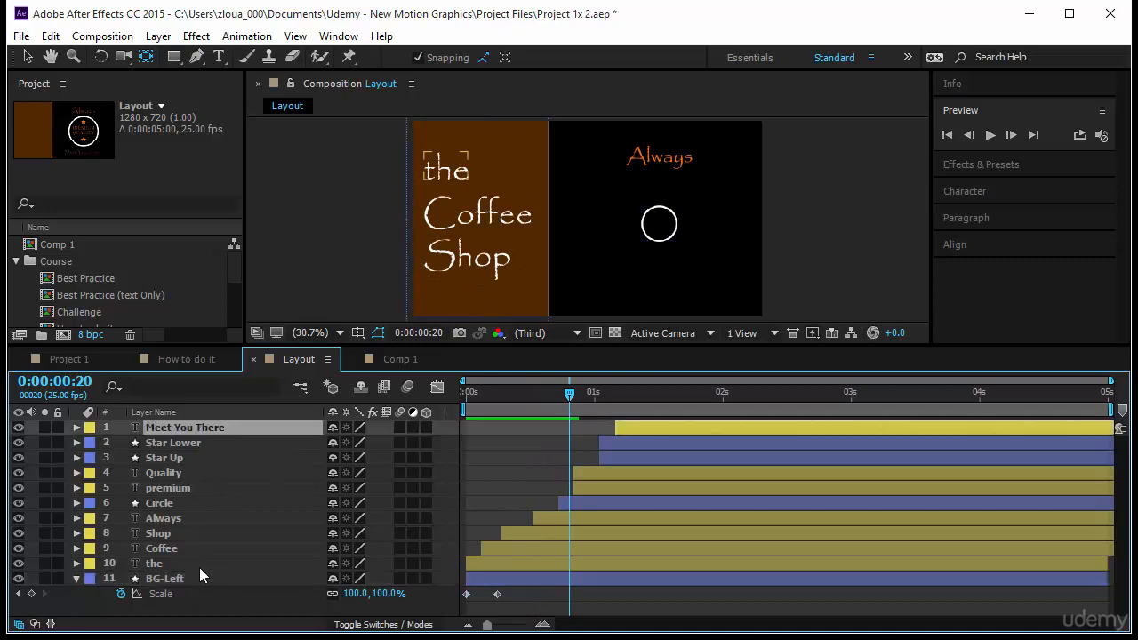
left_click(197, 564, "shift")
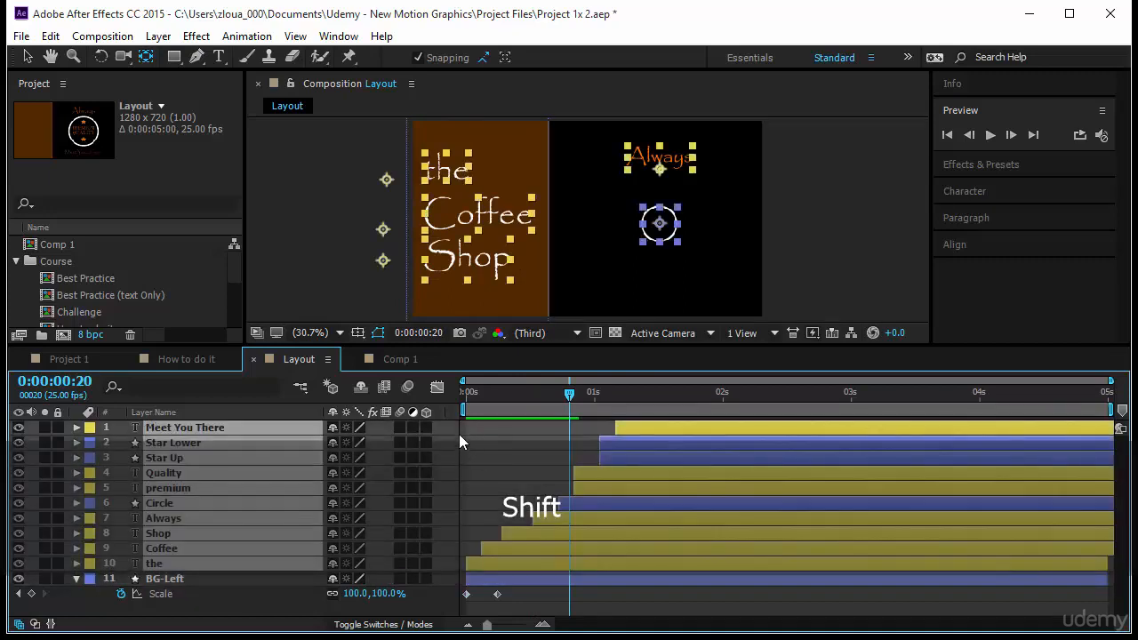
key("v")
left_click_drag(626, 472, 646, 477)
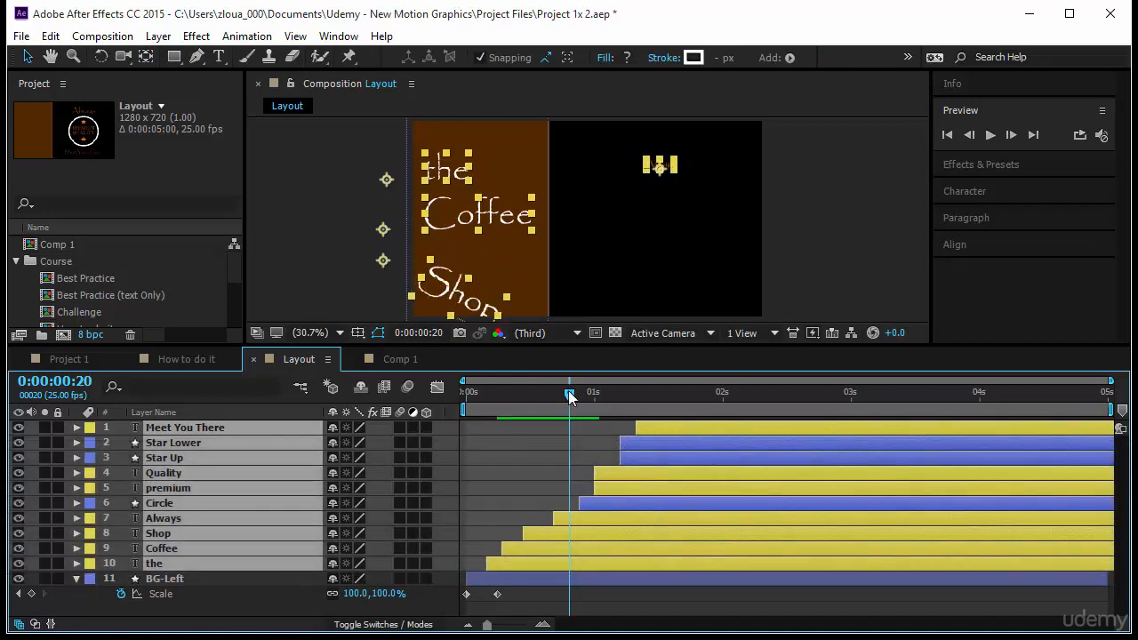
left_click_drag(570, 394, 393, 419)
left_click(989, 135)
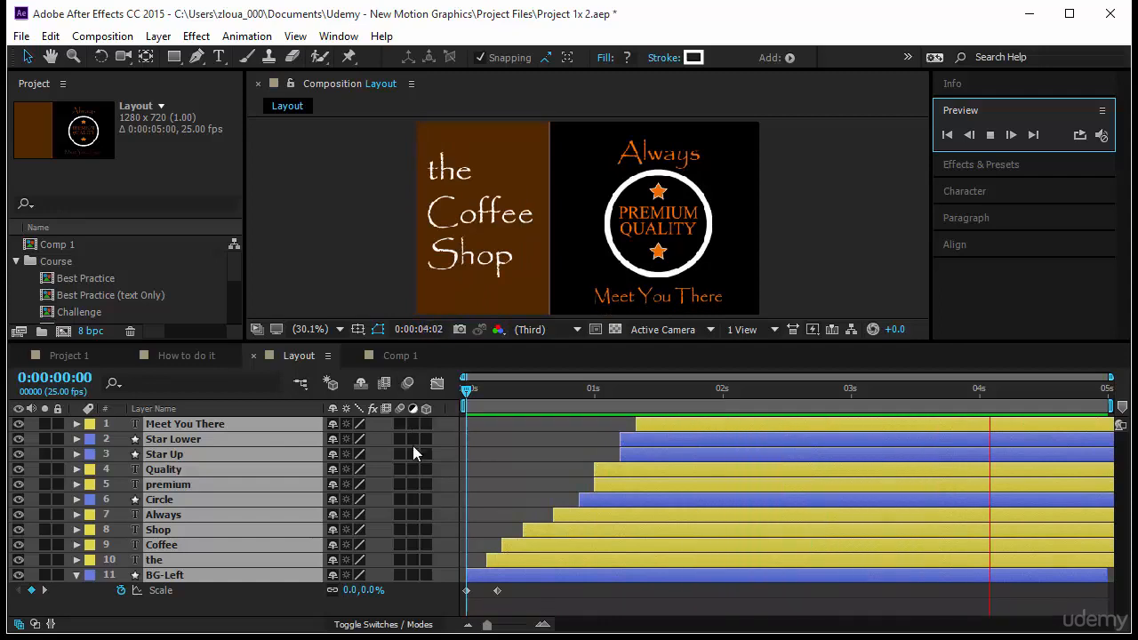
Enable motion blur for the Layout composition and for all eleven layers, toggling the layer switches off and on to compare.
left_click(408, 381)
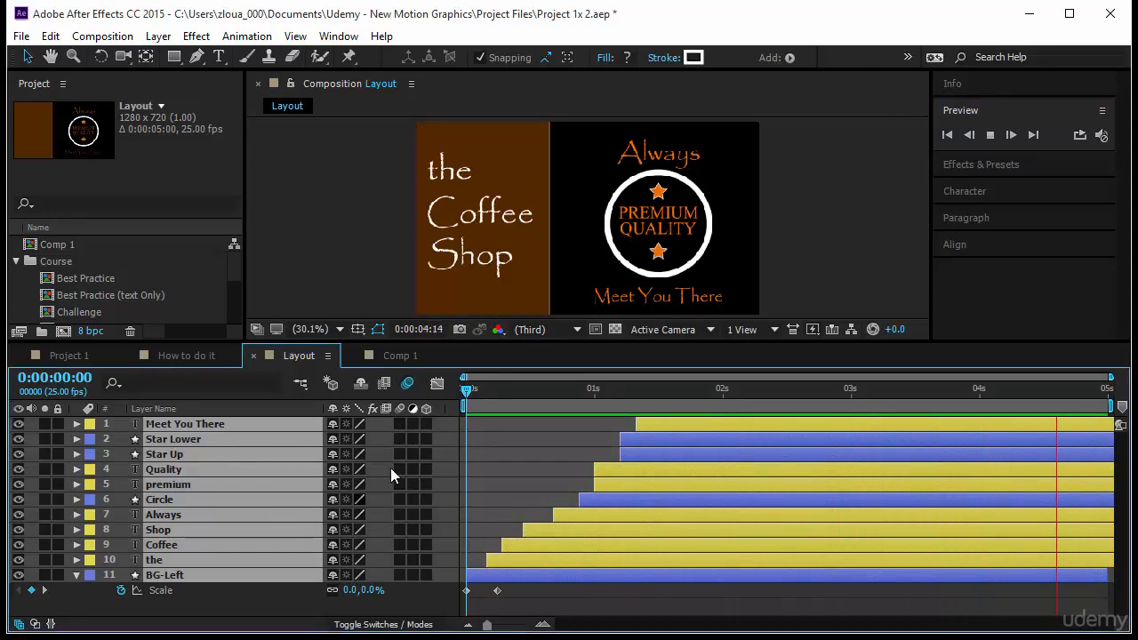
left_click(399, 425)
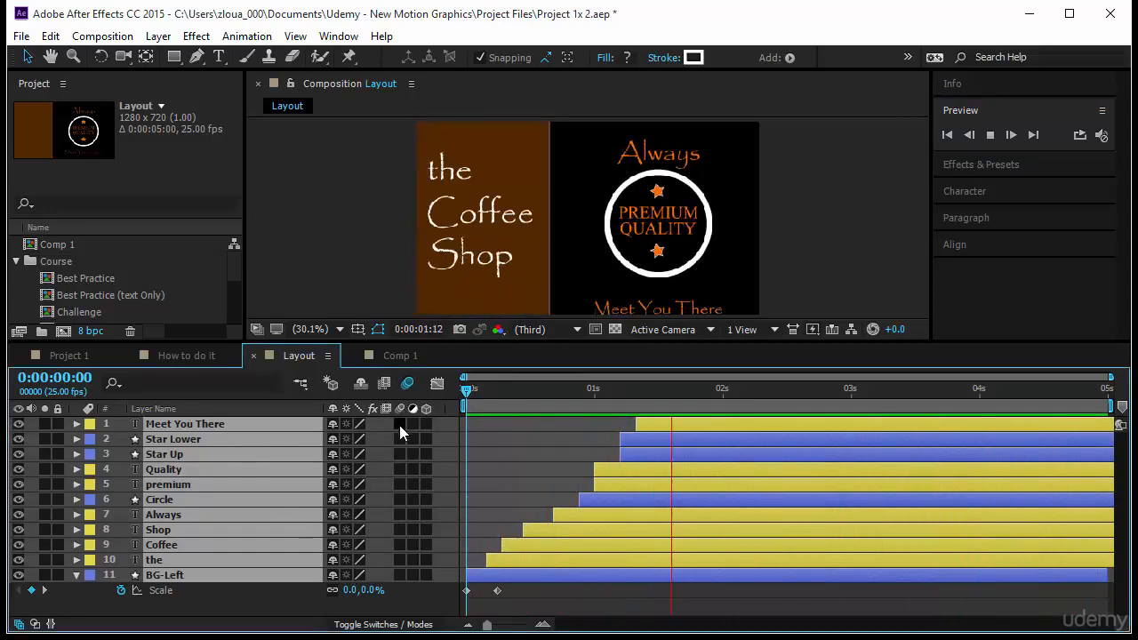
left_click_drag(400, 425, 399, 574)
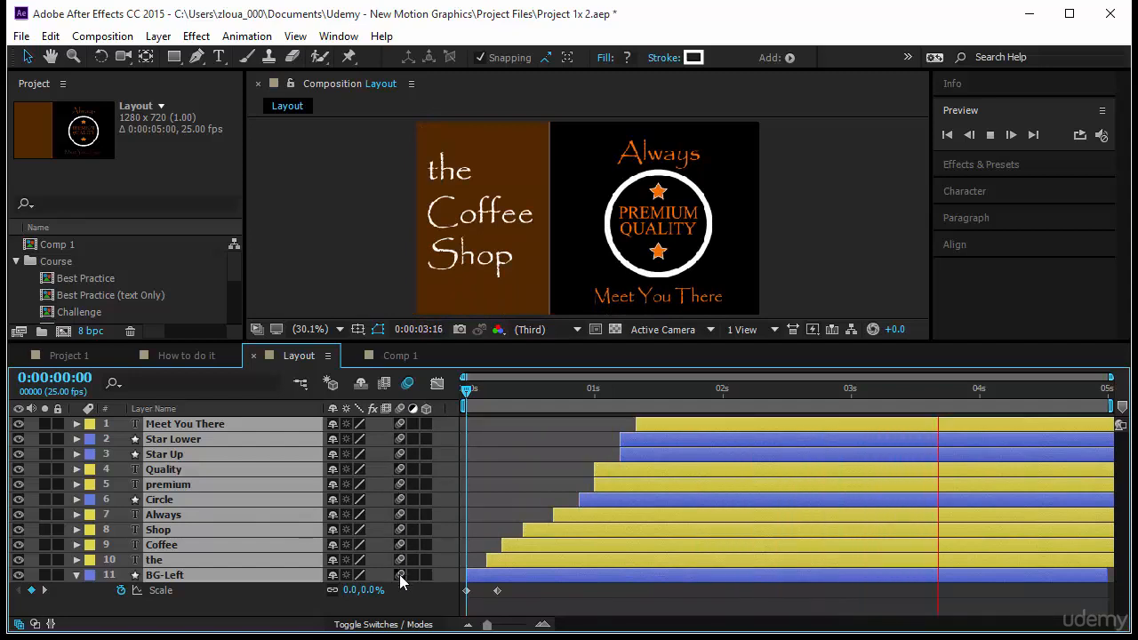
left_click(400, 427)
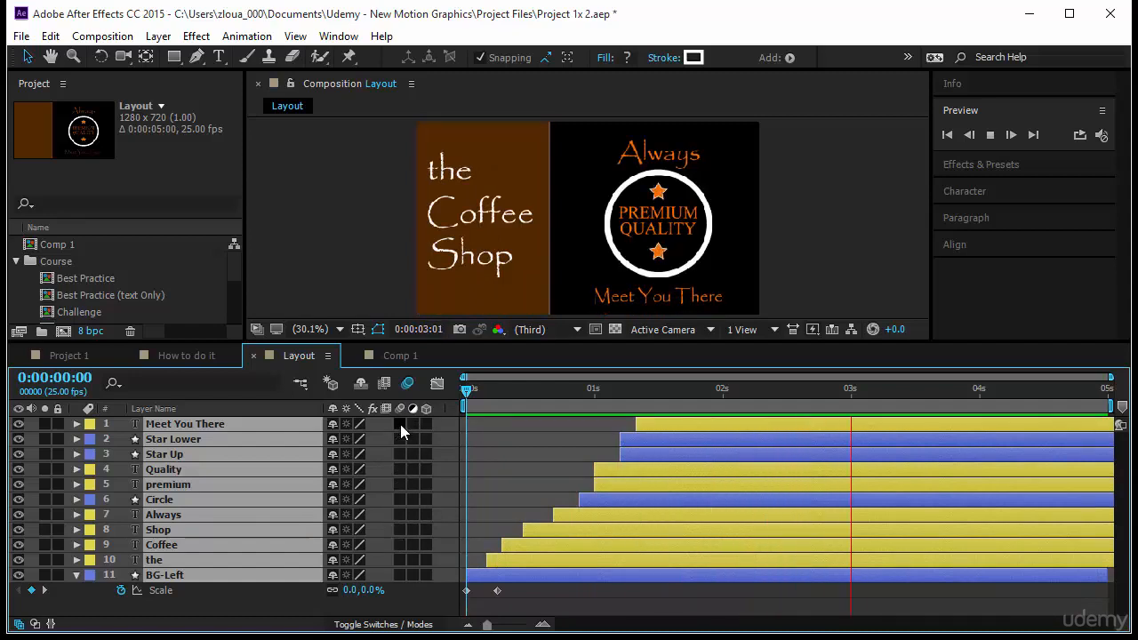
left_click(402, 532)
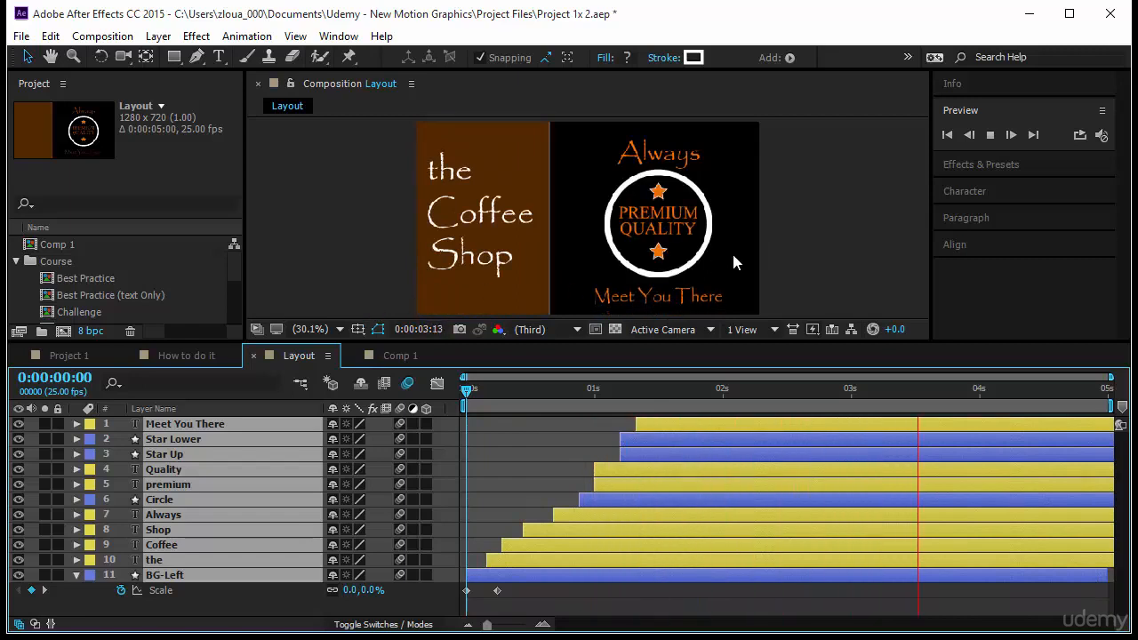
Reveal the full set of preview options and turn on full-screen preview.
left_click_drag(1009, 150, 1009, 331)
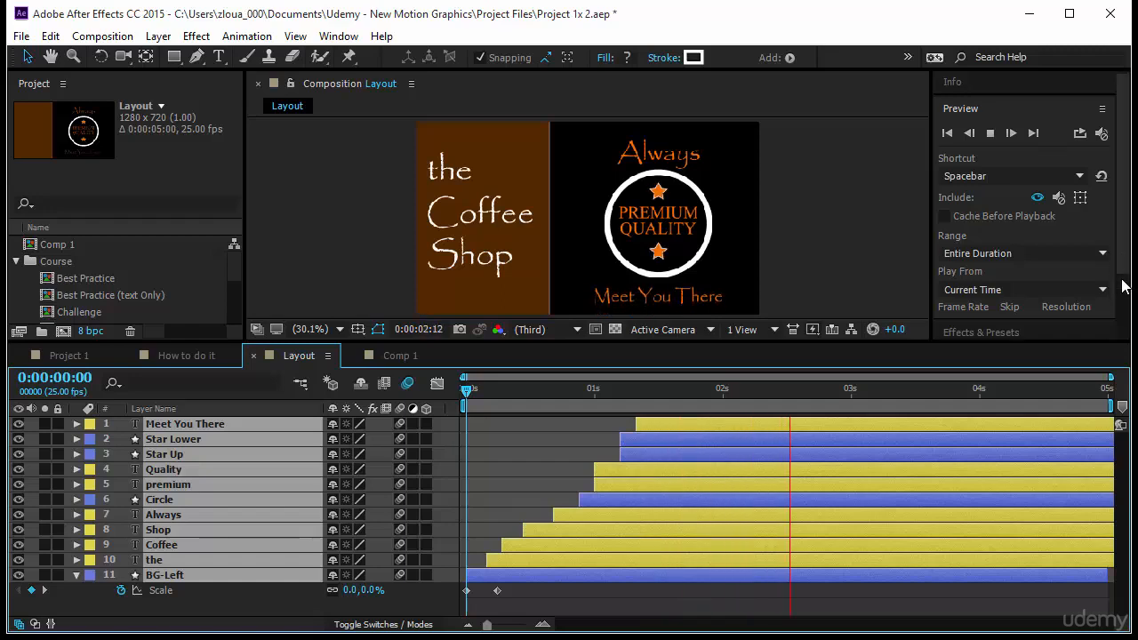
scroll(1070, 265, "down", 3)
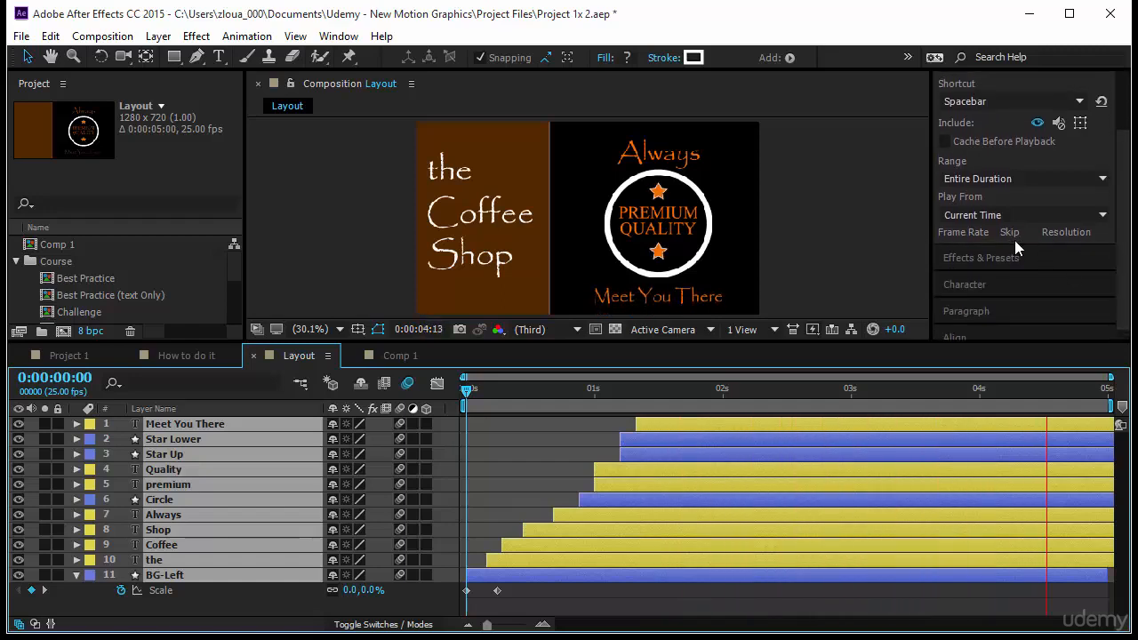
left_click_drag(1014, 241, 947, 275)
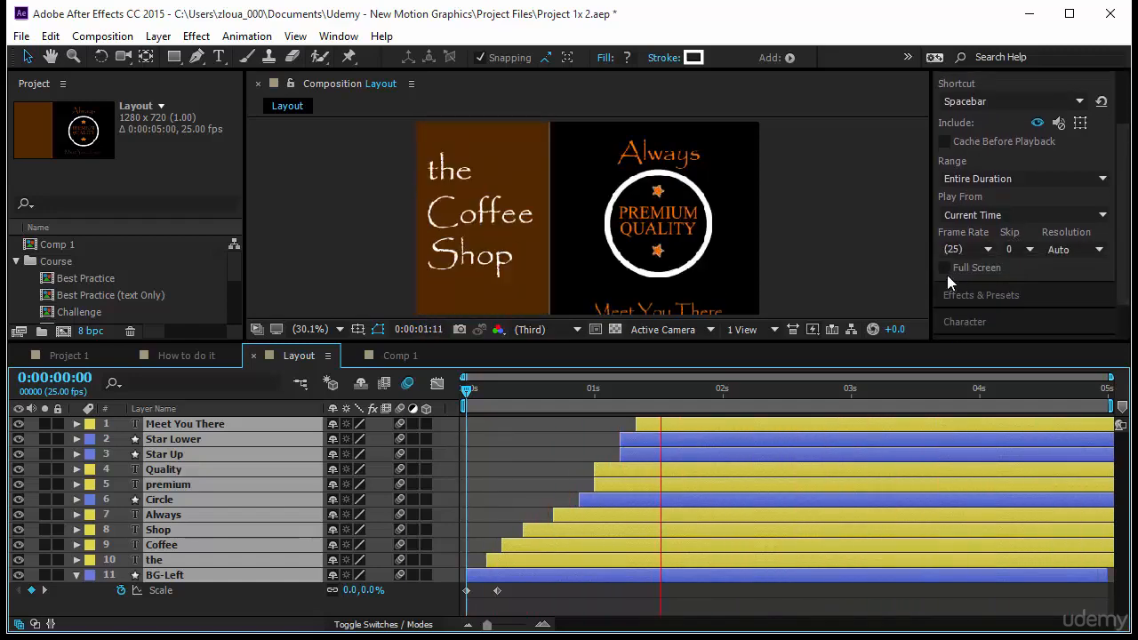
left_click(945, 267)
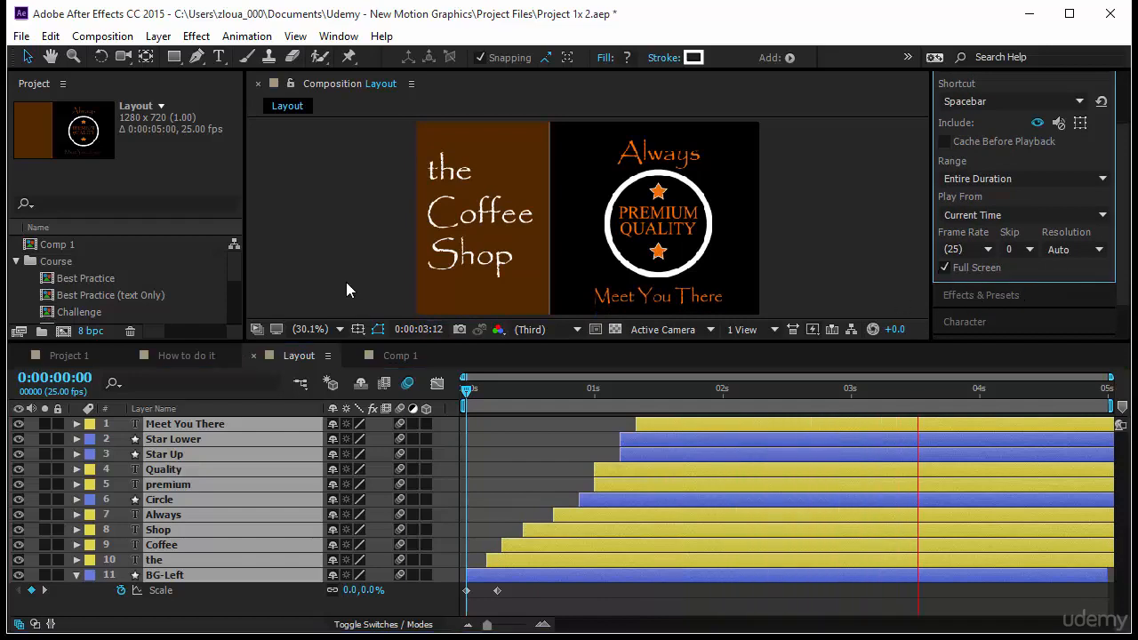
Set the viewer magnification to Fit up to 100% and play the composition full screen from the first frame.
left_click(323, 330)
left_click(359, 33)
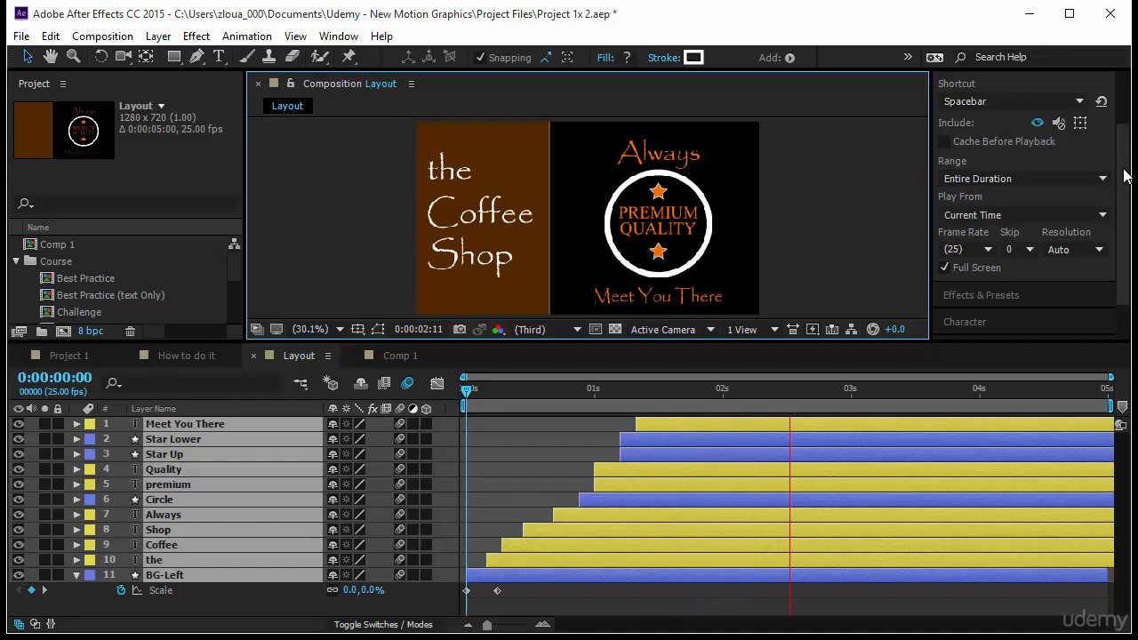
scroll(1049, 124, "up", 2)
left_click(989, 135)
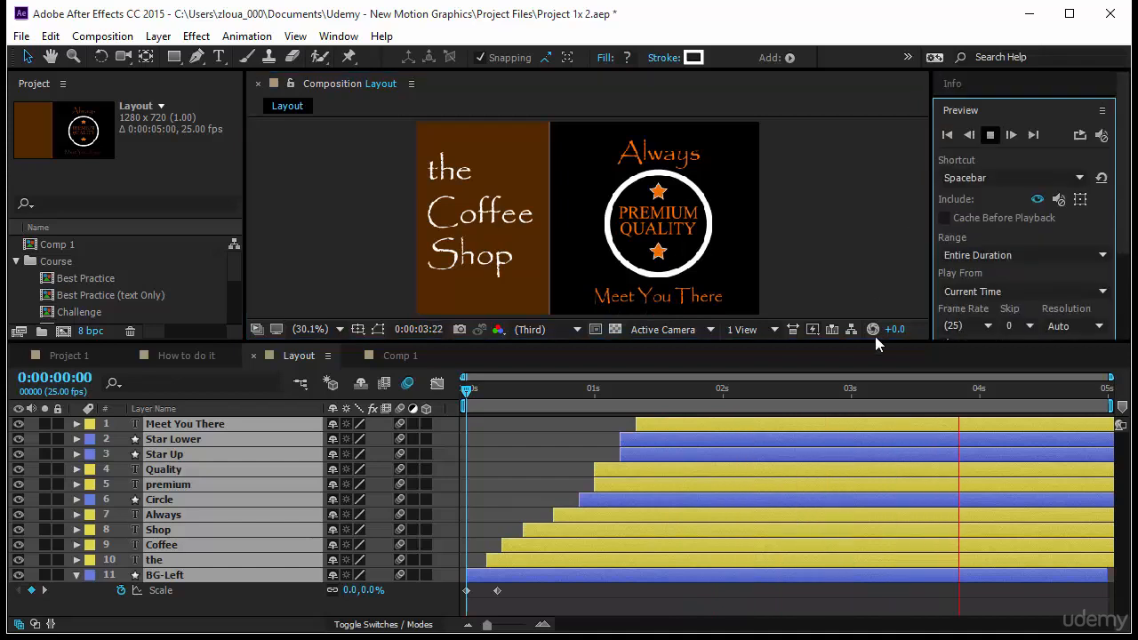
left_click(948, 137)
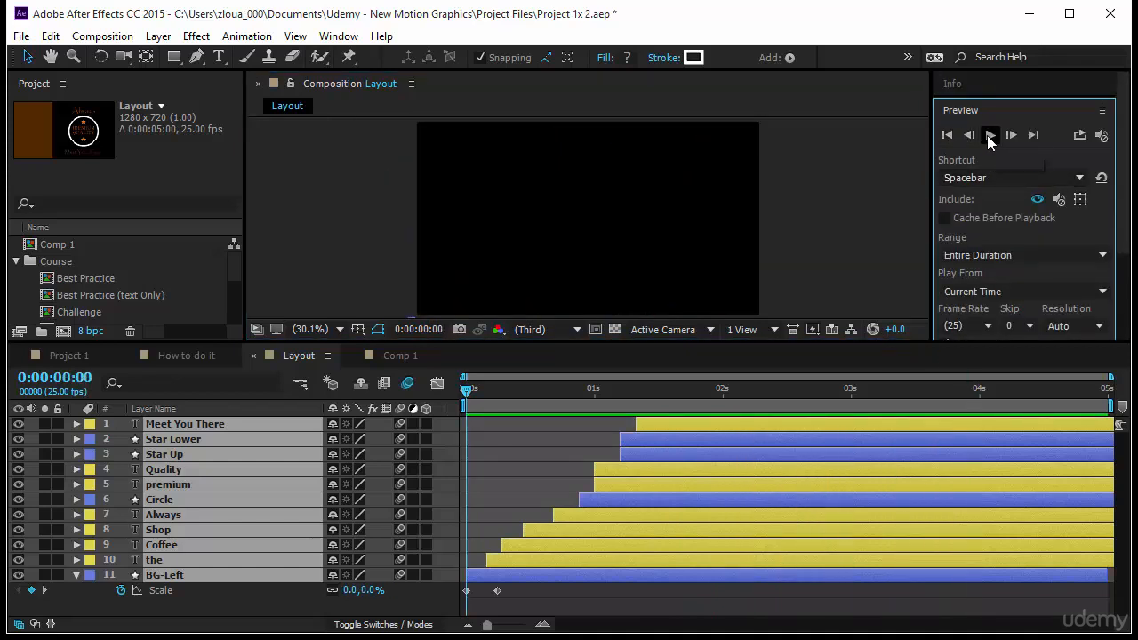
left_click(987, 135)
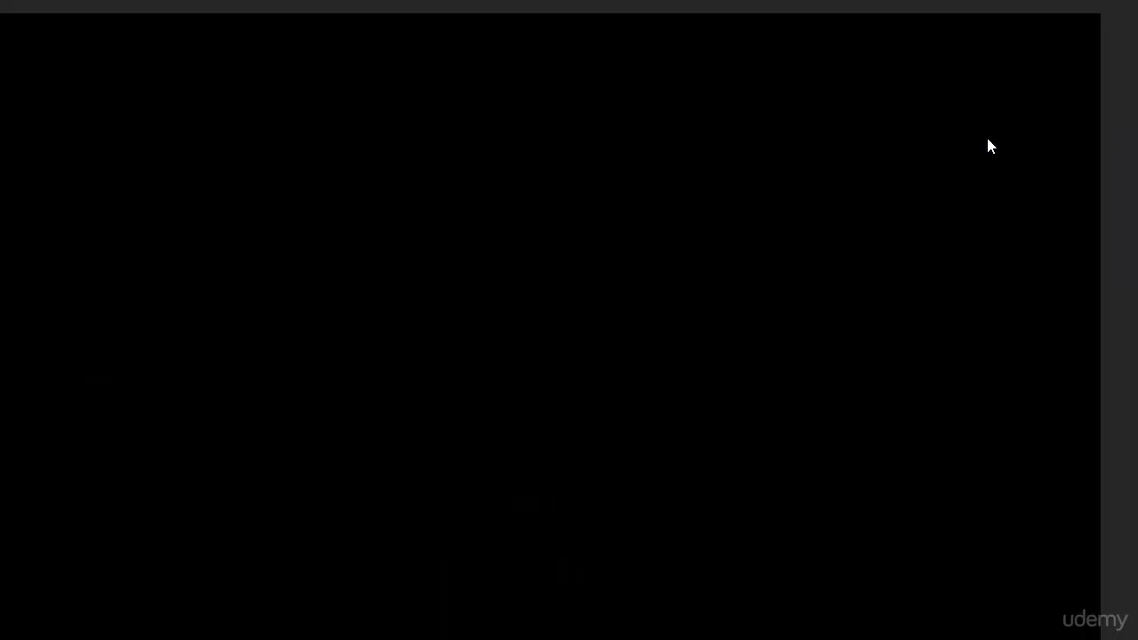